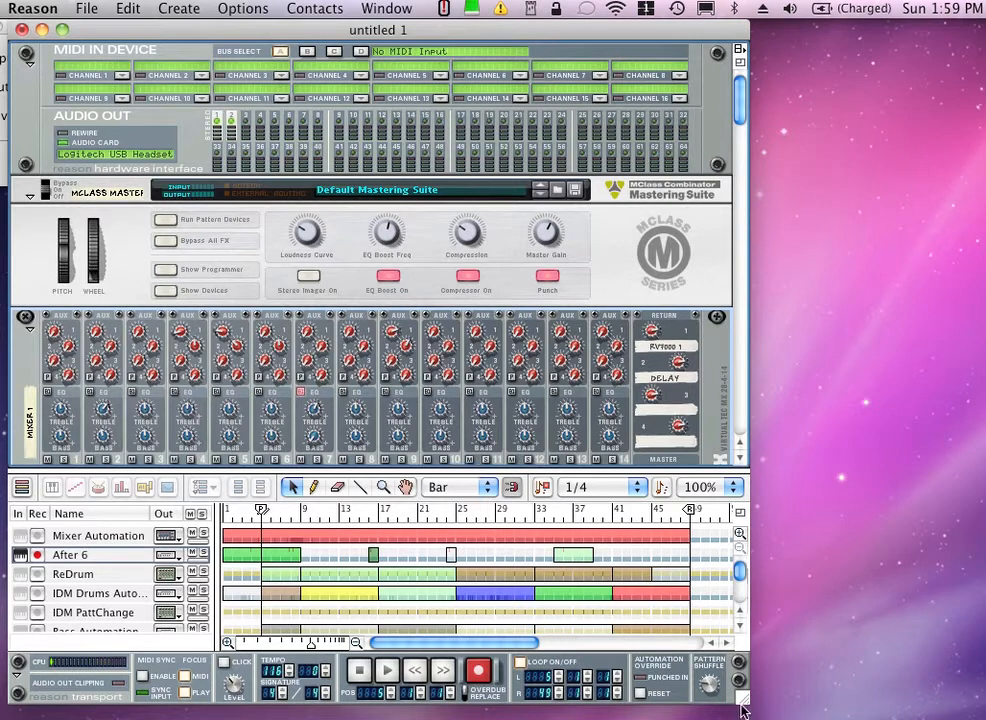
- Play the open song, lower the mixer's master level to about 18, and stop playback
drag(742, 703, 768, 712)
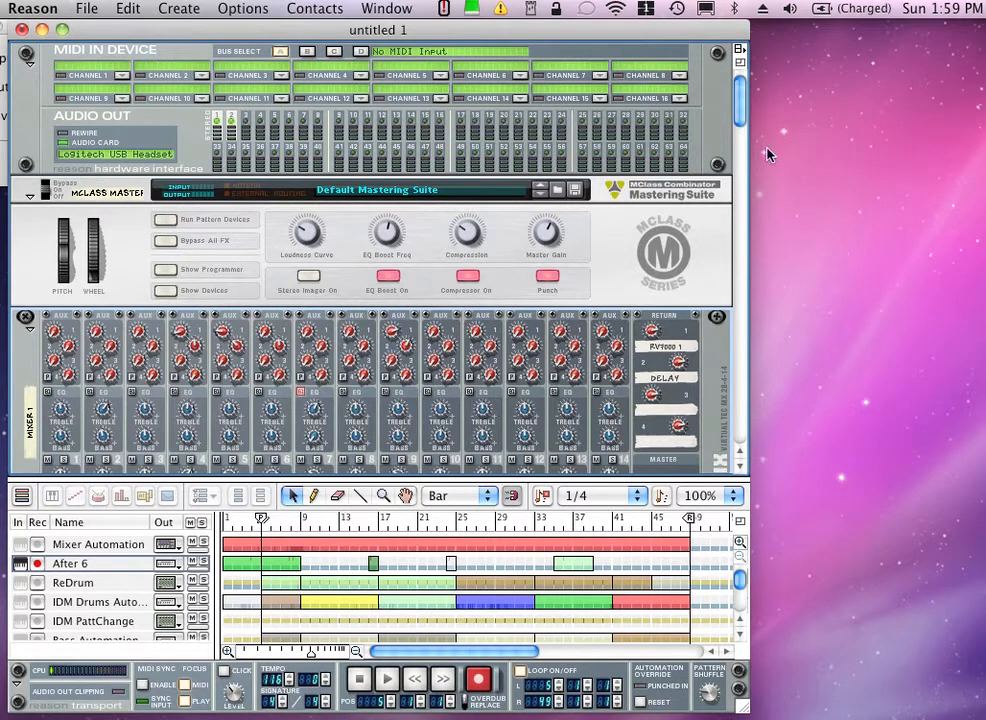
drag(748, 116, 738, 79)
click(390, 683)
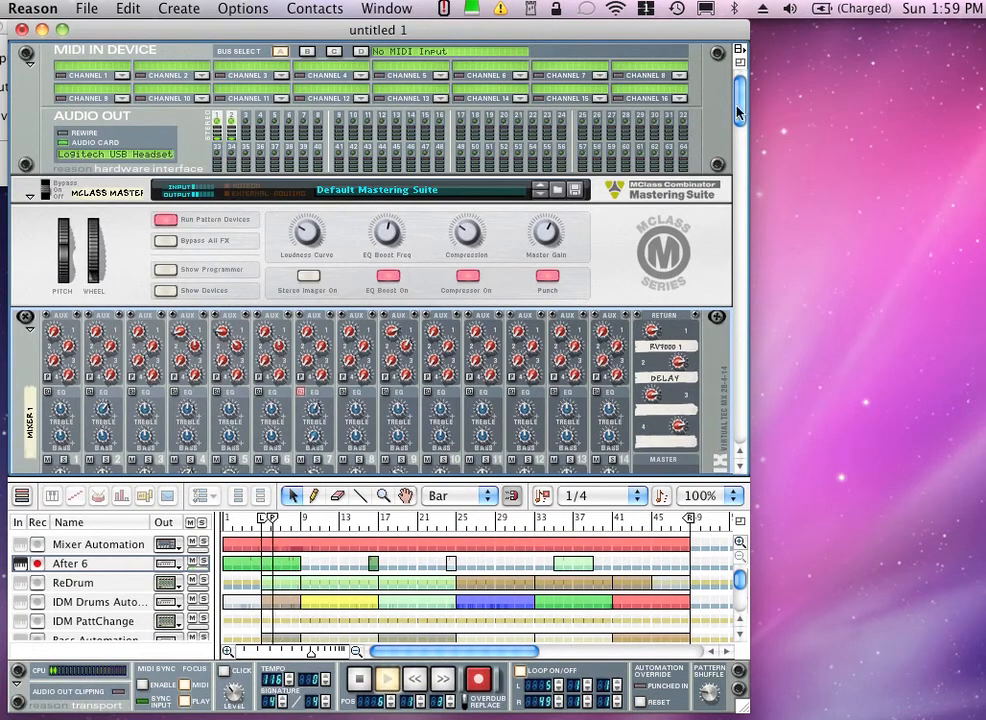
scroll(672, 232, down, 5)
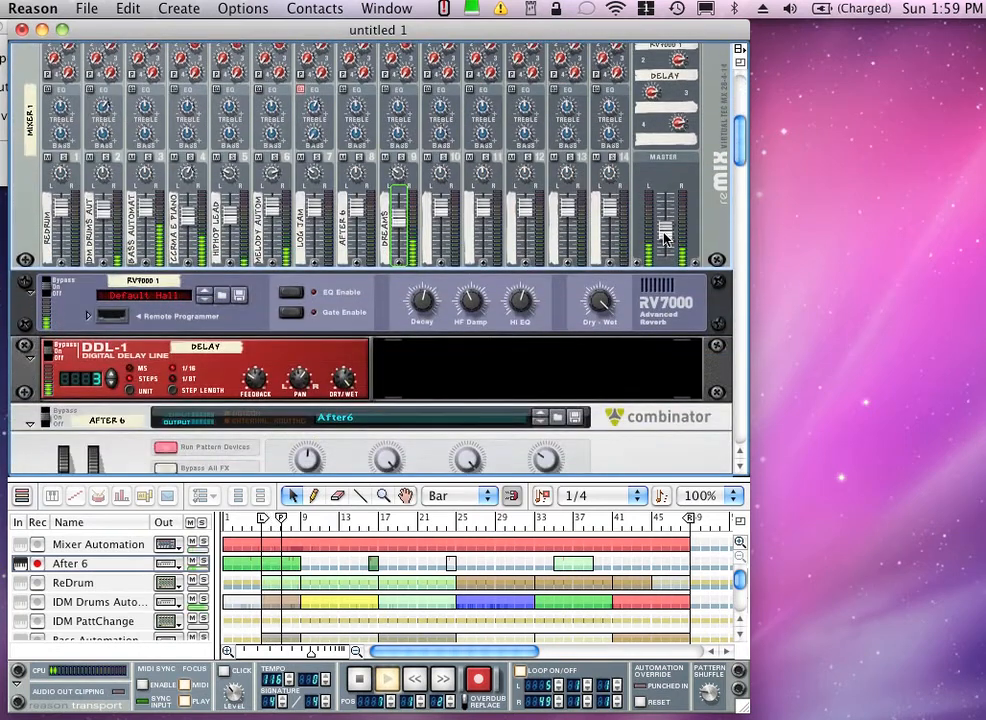
mouse_move(657, 236)
drag(657, 236, 657, 255)
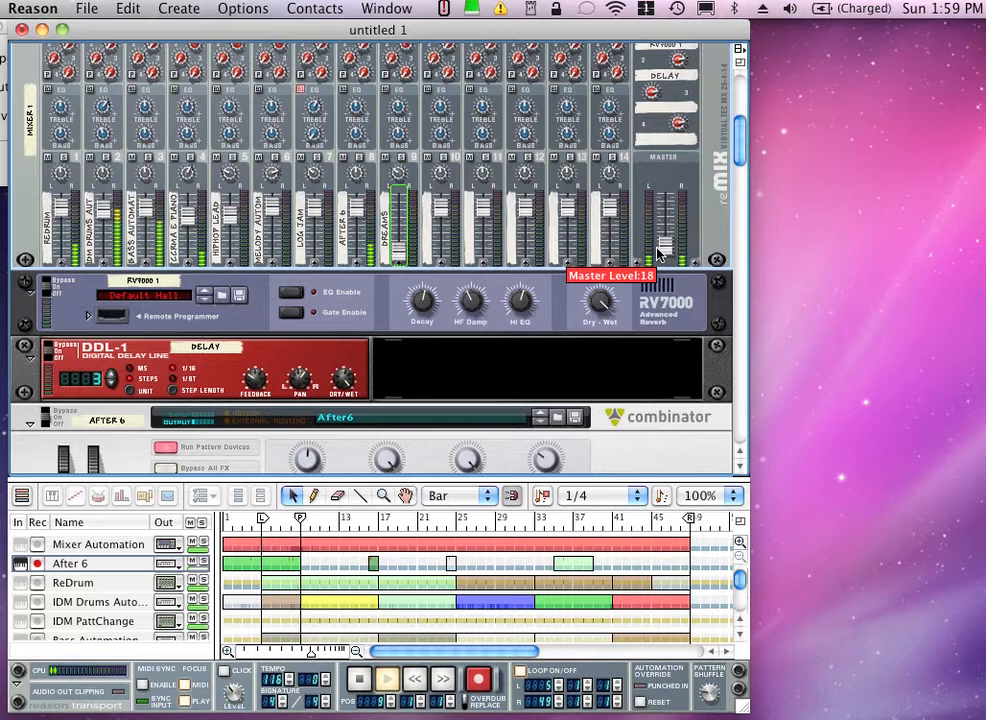
click(359, 678)
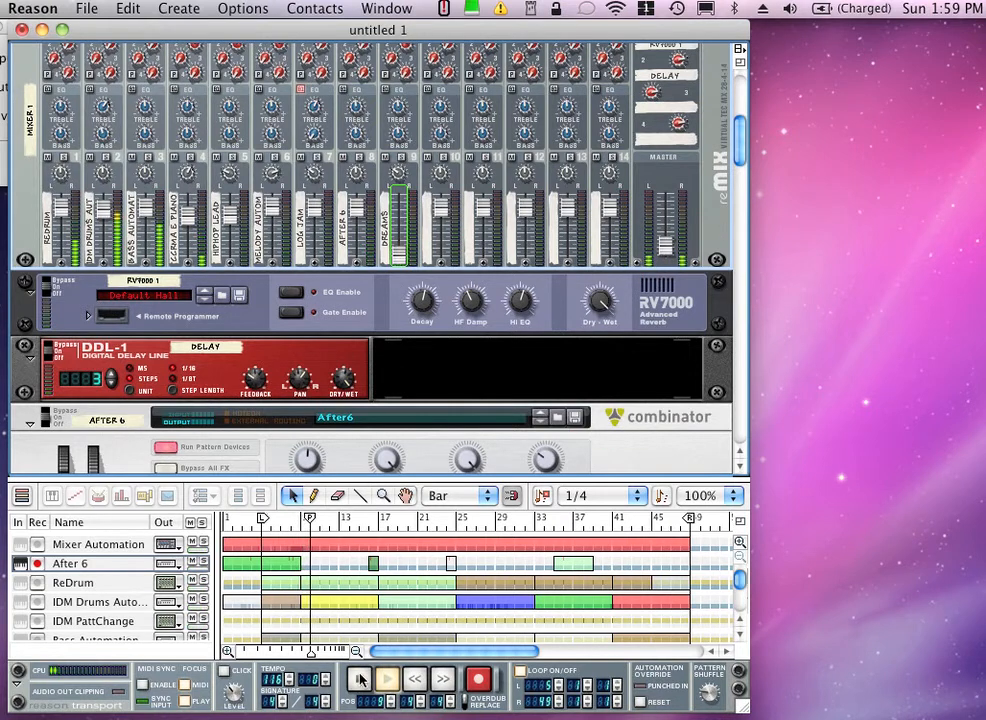
- Close the open song without saving it and create a new song
click(21, 29)
click(520, 327)
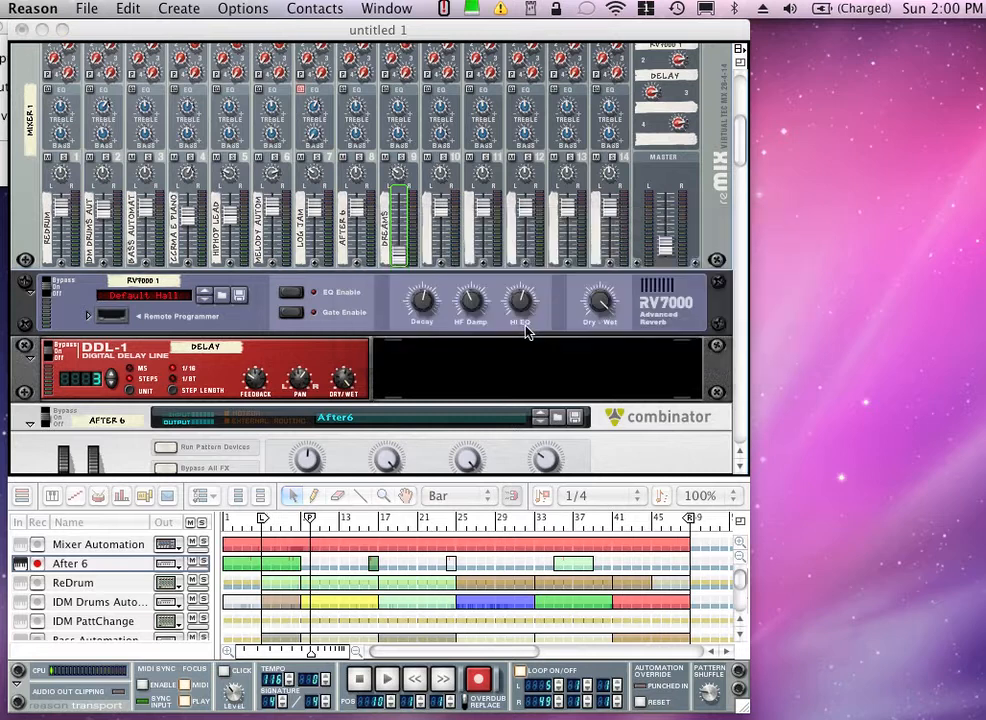
click(80, 10)
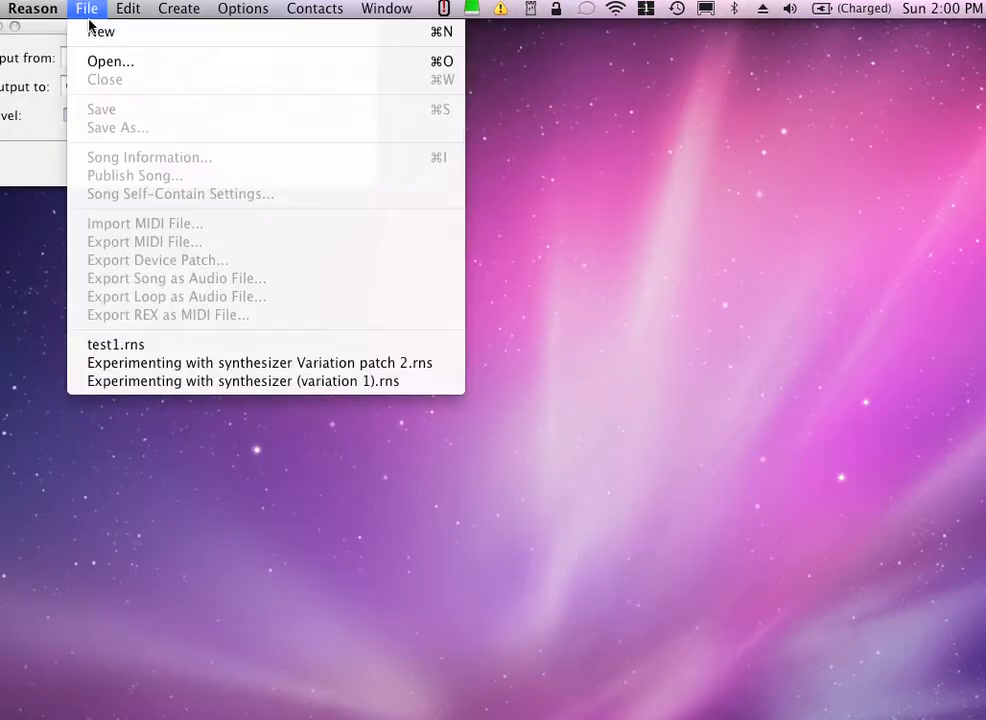
click(92, 31)
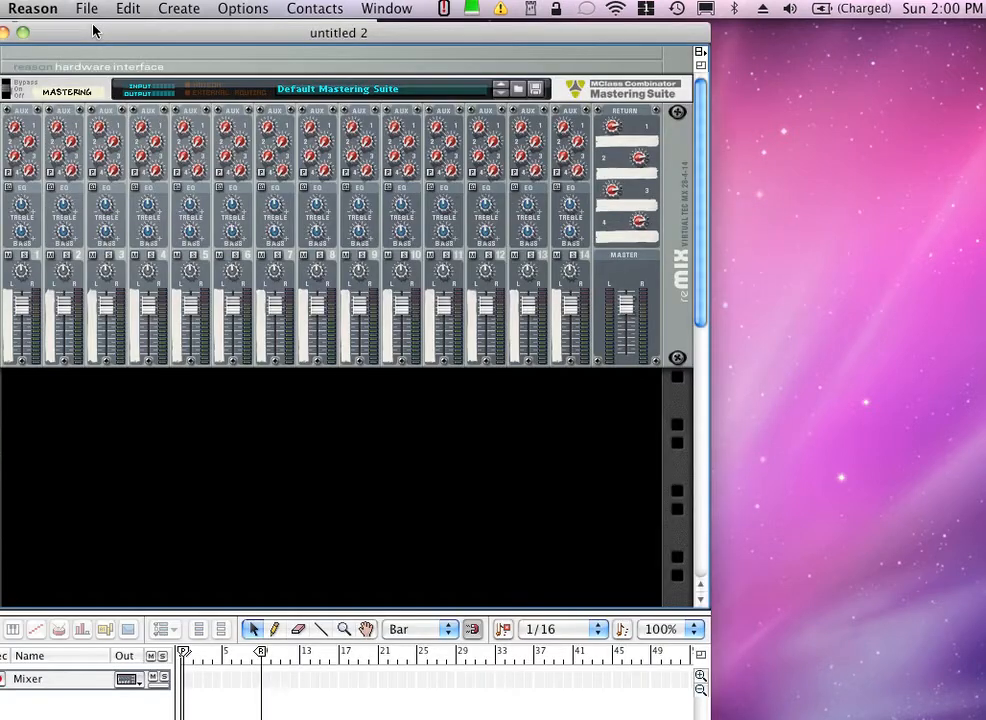
- Fit the new song window on the screen and enlarge the rack area above the sequencer
drag(93, 31, 140, 27)
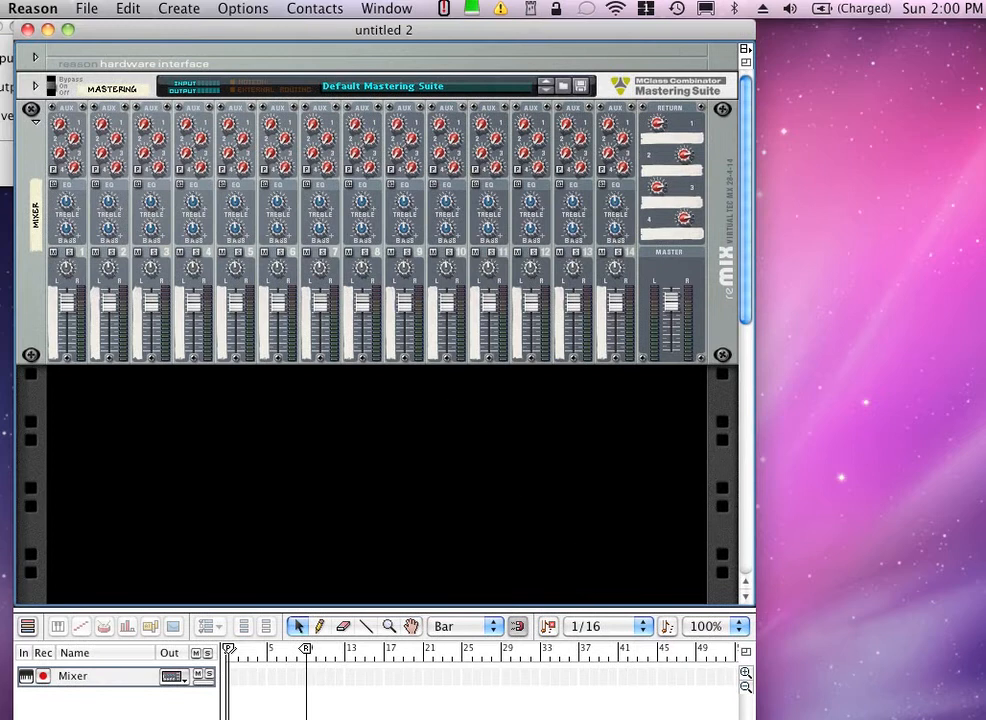
mouse_move(705, 719)
mouse_down()
mouse_move(709, 678)
mouse_move(700, 715)
mouse_up()
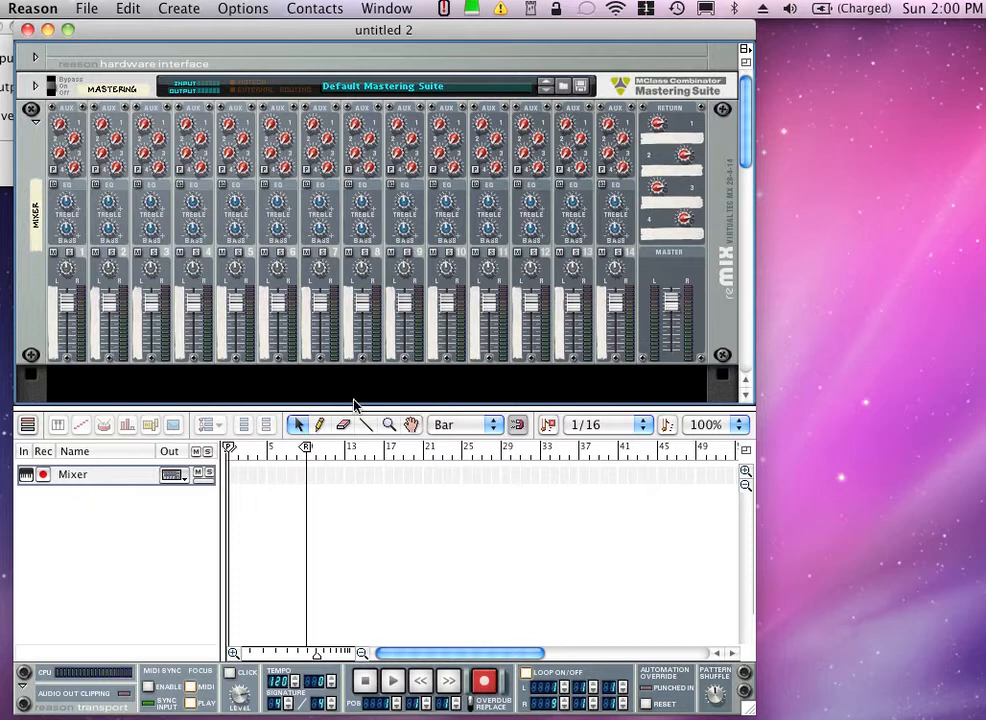
drag(352, 408, 350, 517)
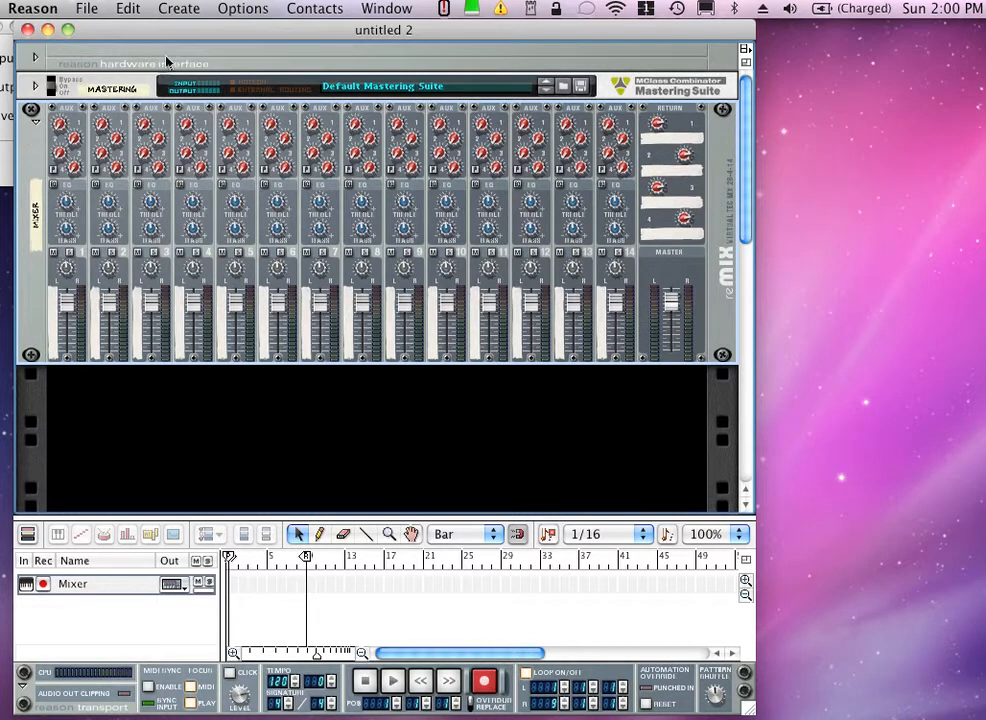
- Add a Dr.REX Loop Player to the rack and set its mixer channel 1 level to 110
click(179, 9)
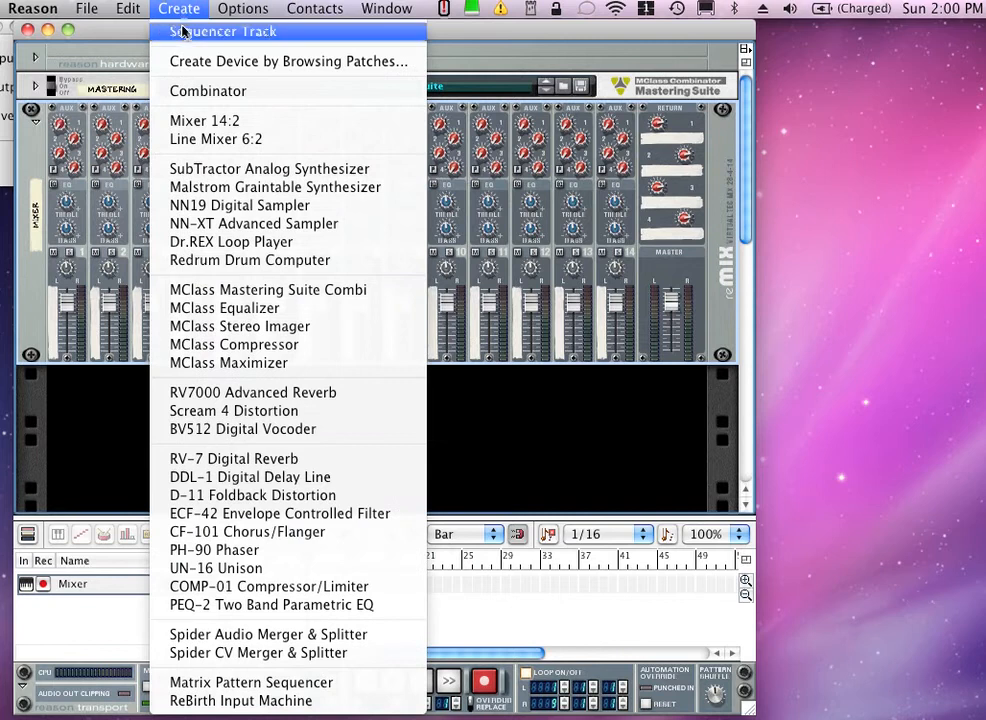
click(222, 243)
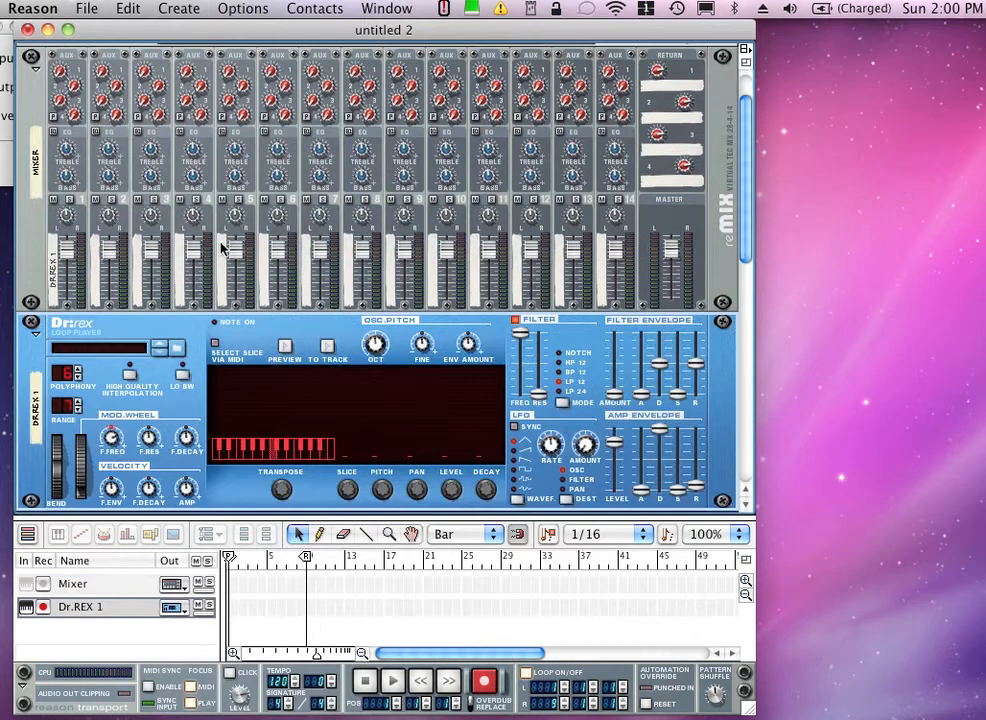
click(31, 333)
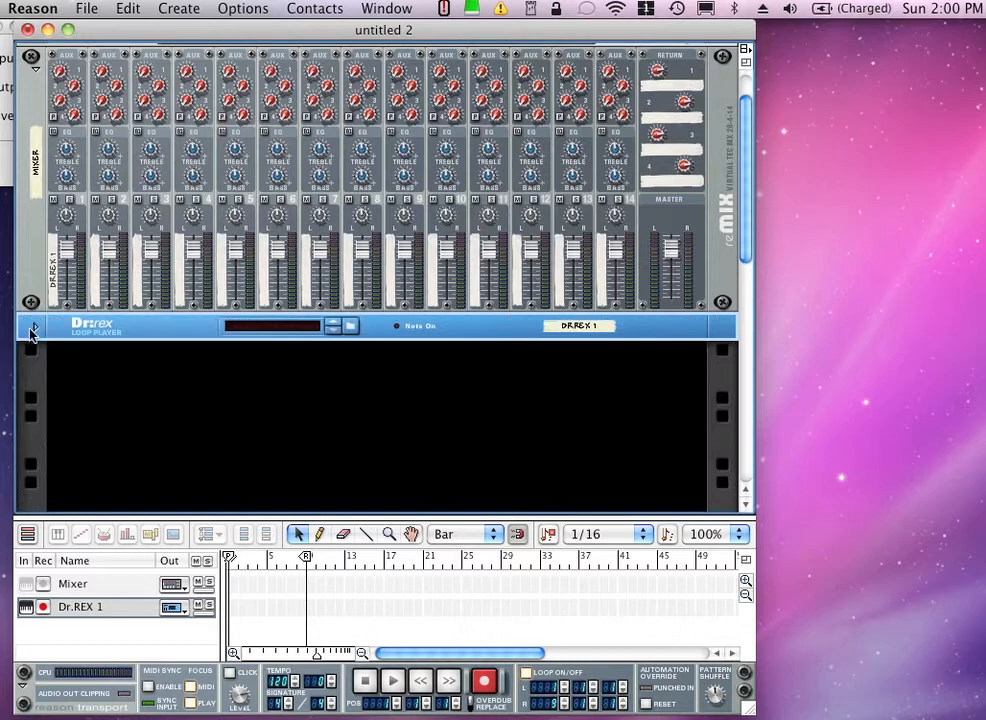
click(37, 328)
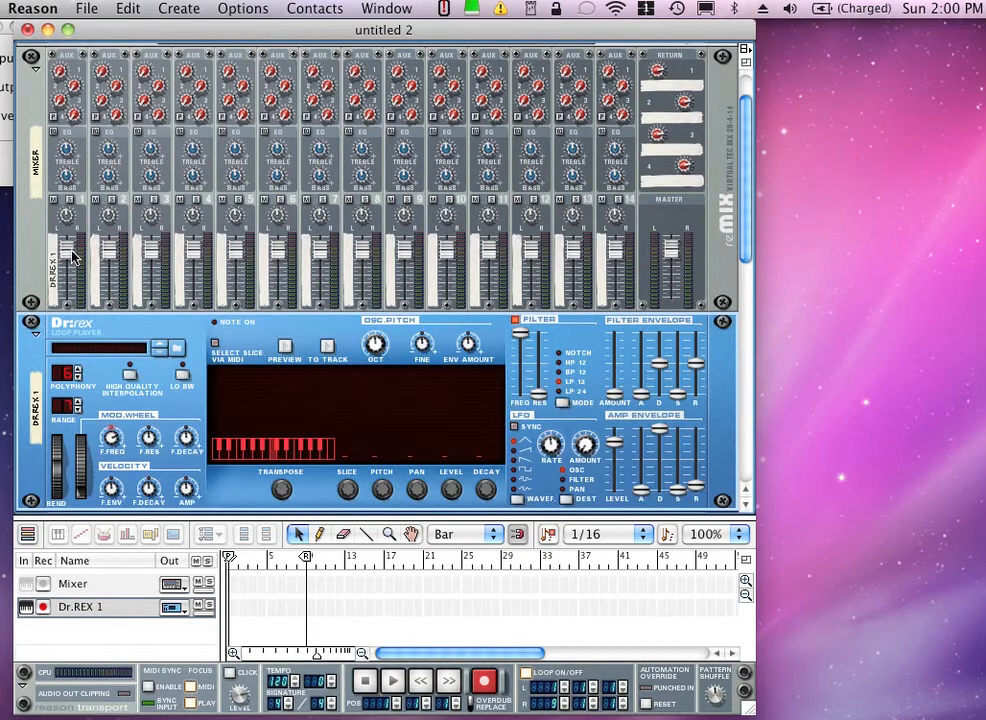
mouse_move(72, 256)
mouse_down()
mouse_move(68, 275)
mouse_move(70, 252)
mouse_up()
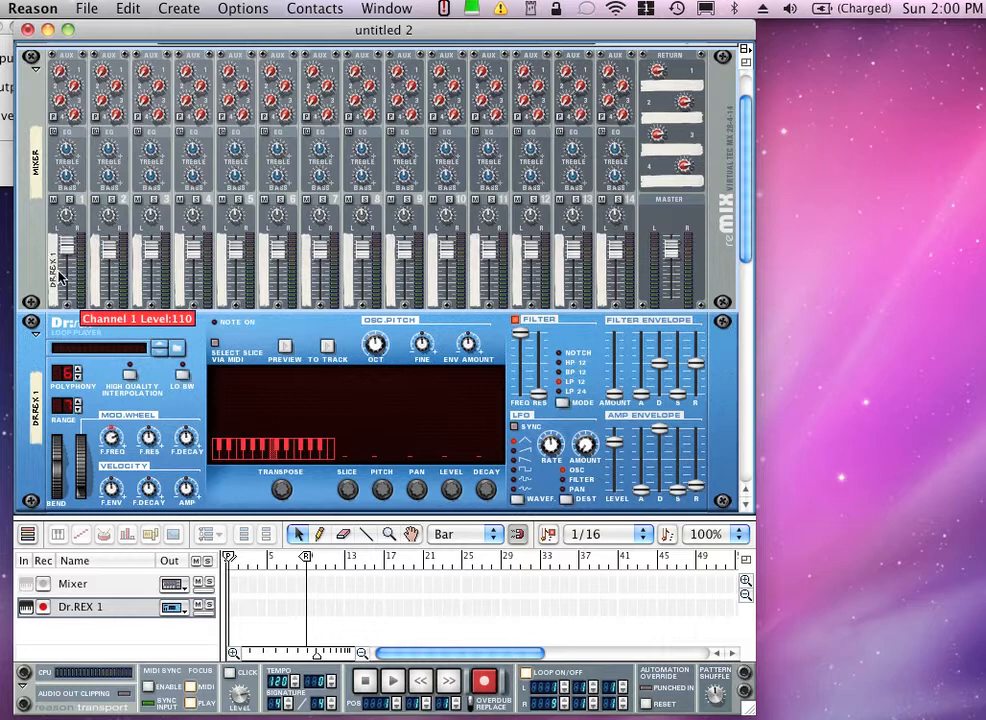
- Browse loops for the Dr.REX player in the Abstract HipHop folder of the Reason Factory Sound Bank's Dr Rex Drum Loops
click(179, 352)
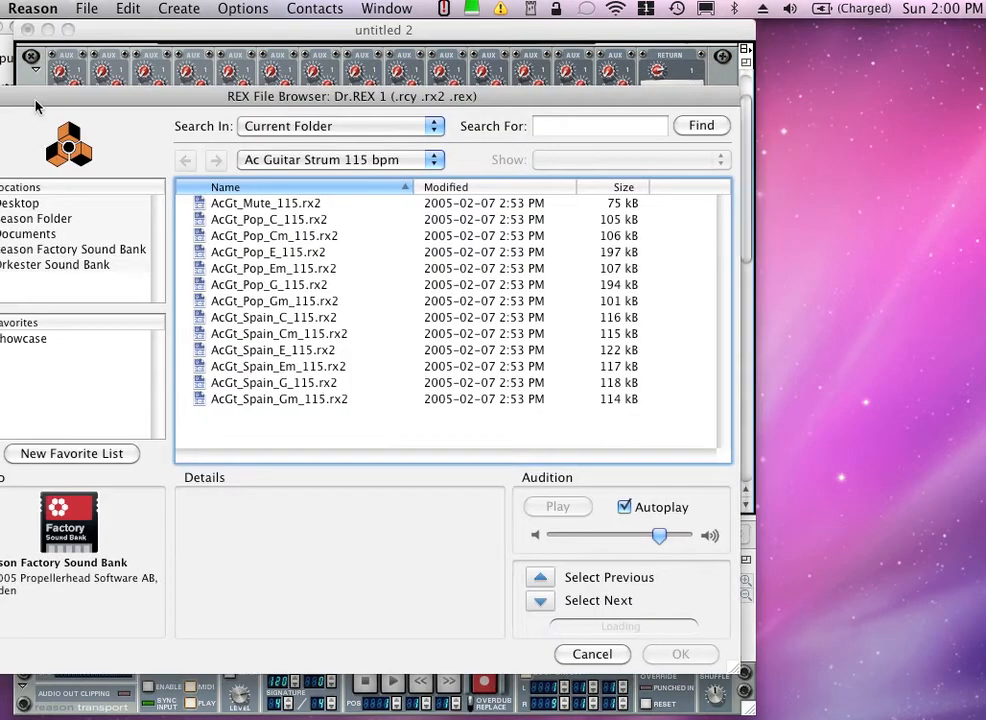
drag(41, 104, 88, 90)
click(87, 236)
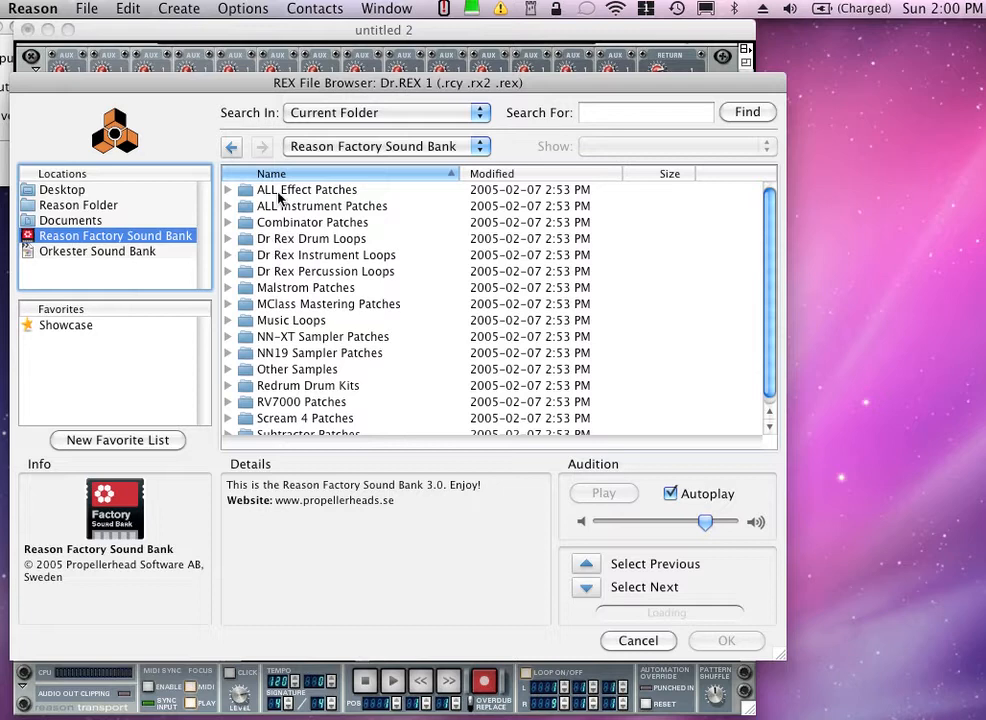
click(249, 241)
double_click(249, 241)
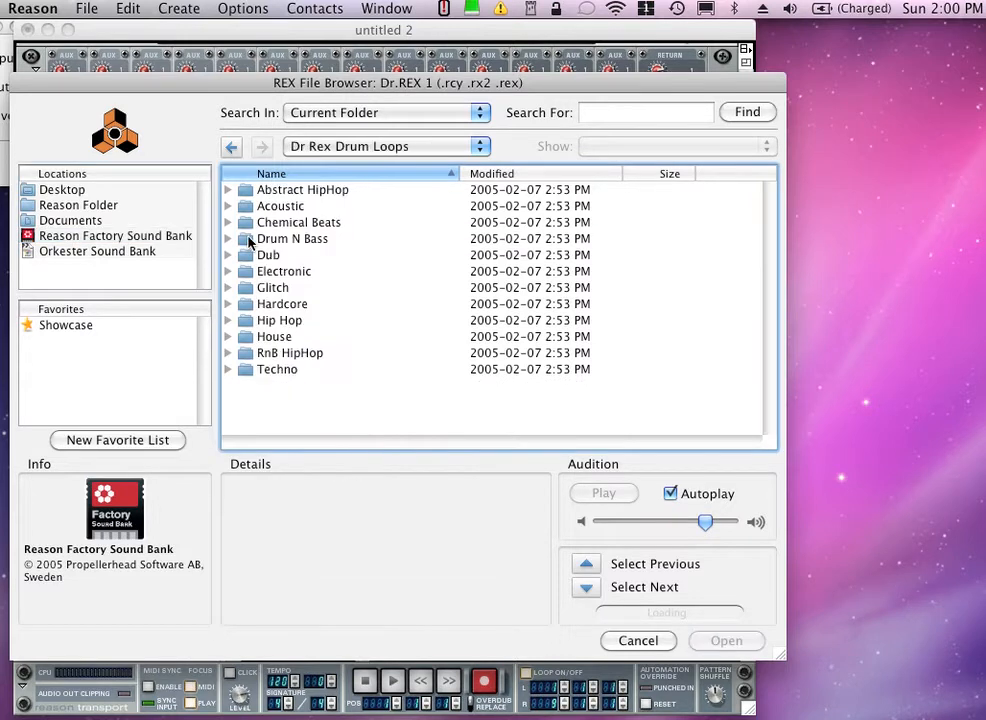
double_click(274, 193)
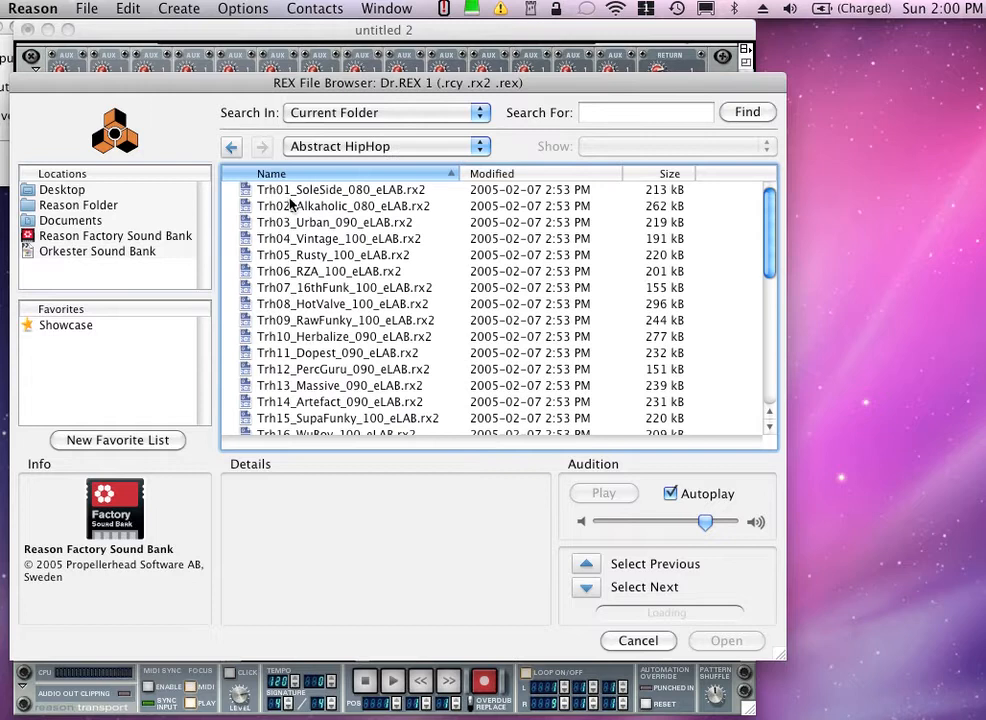
- Audition several Abstract HipHop loops at reduced volume, then load Trh12_PercGuru_090_eLAB.rx2 into the Dr.REX and preview it
click(294, 221)
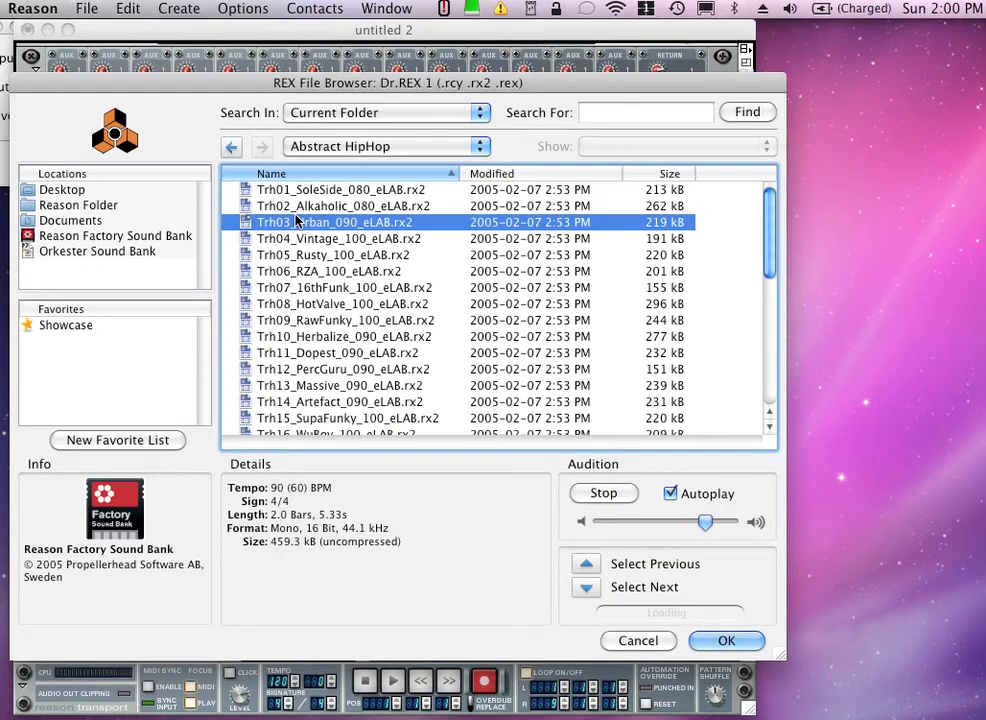
drag(709, 530, 619, 533)
click(328, 272)
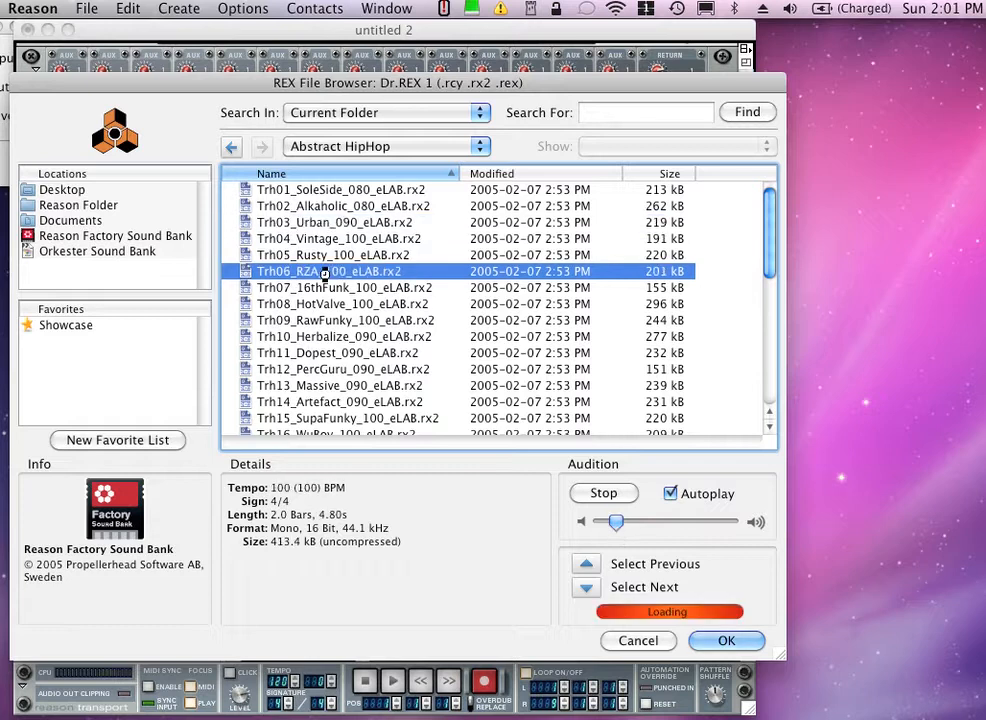
click(328, 304)
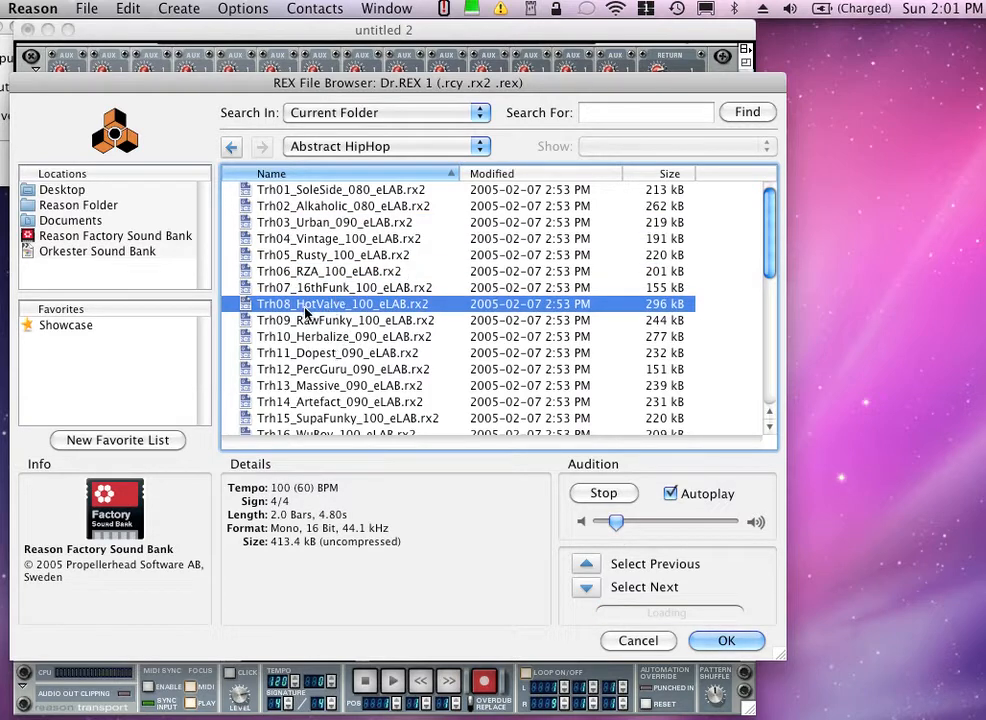
click(327, 322)
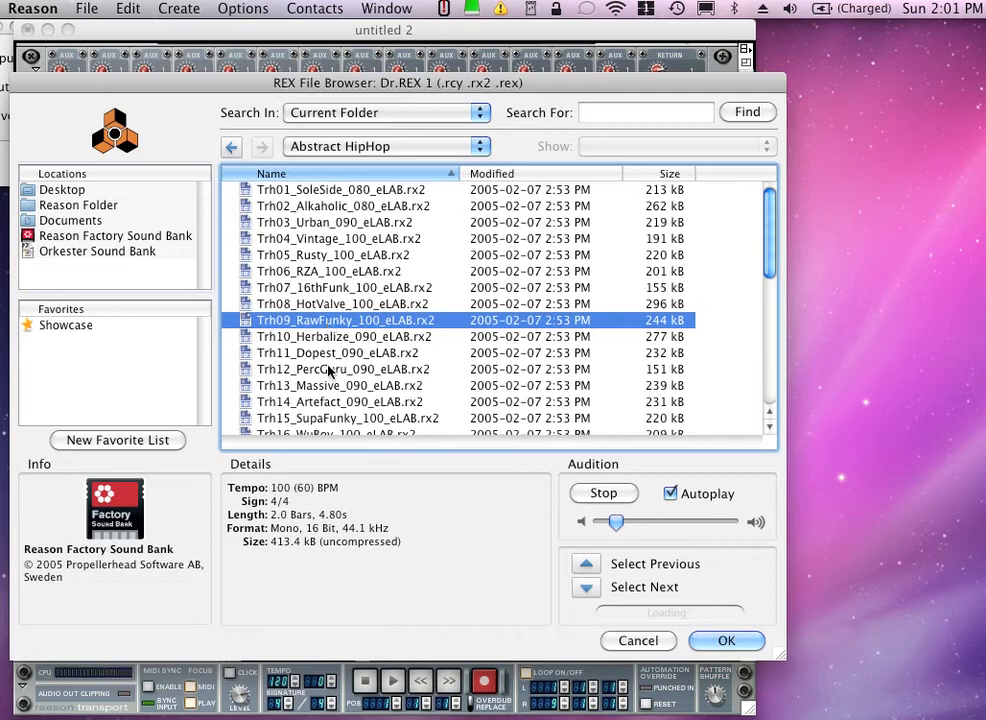
click(328, 370)
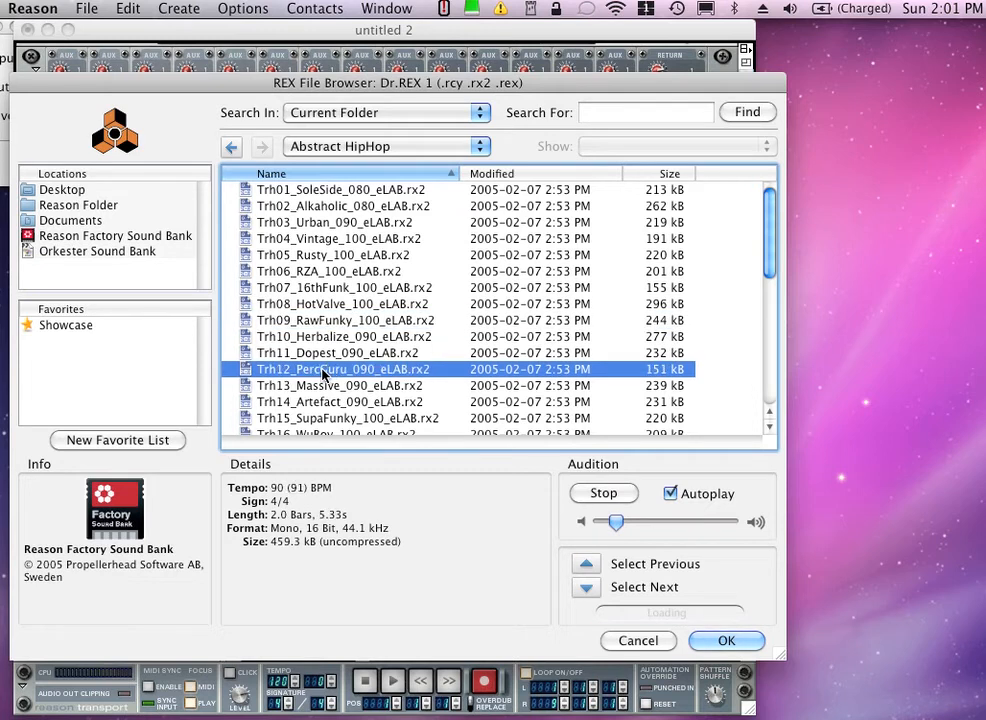
double_click(327, 370)
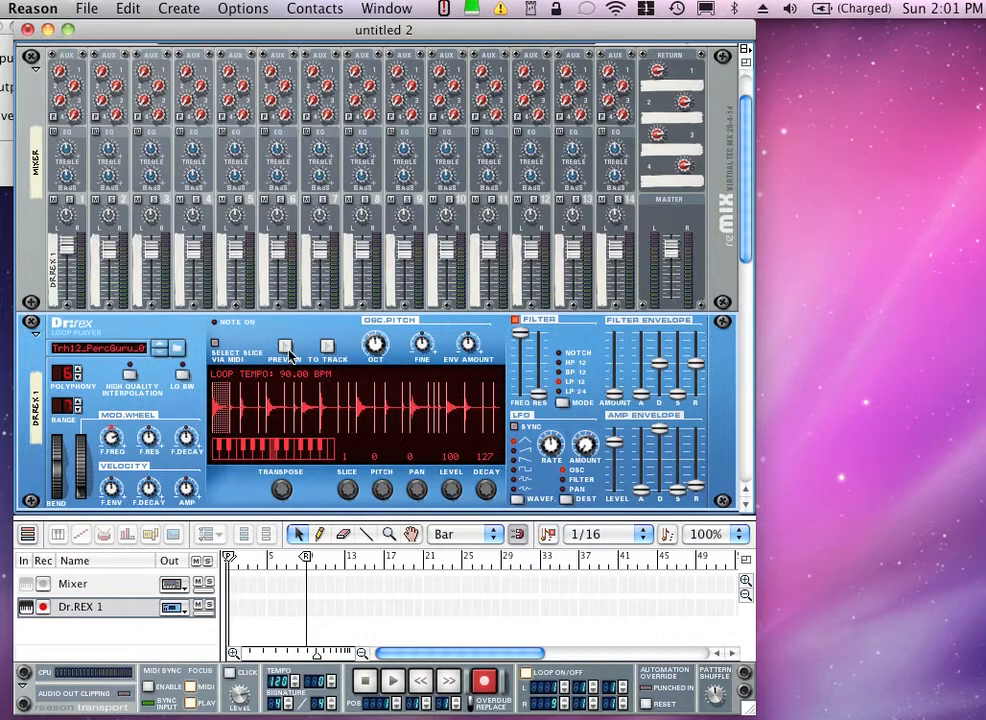
click(286, 347)
click(287, 347)
- Move the right locator to bar 29 and send the Dr.REX loop to its sequencer track between the locators
drag(310, 558, 505, 565)
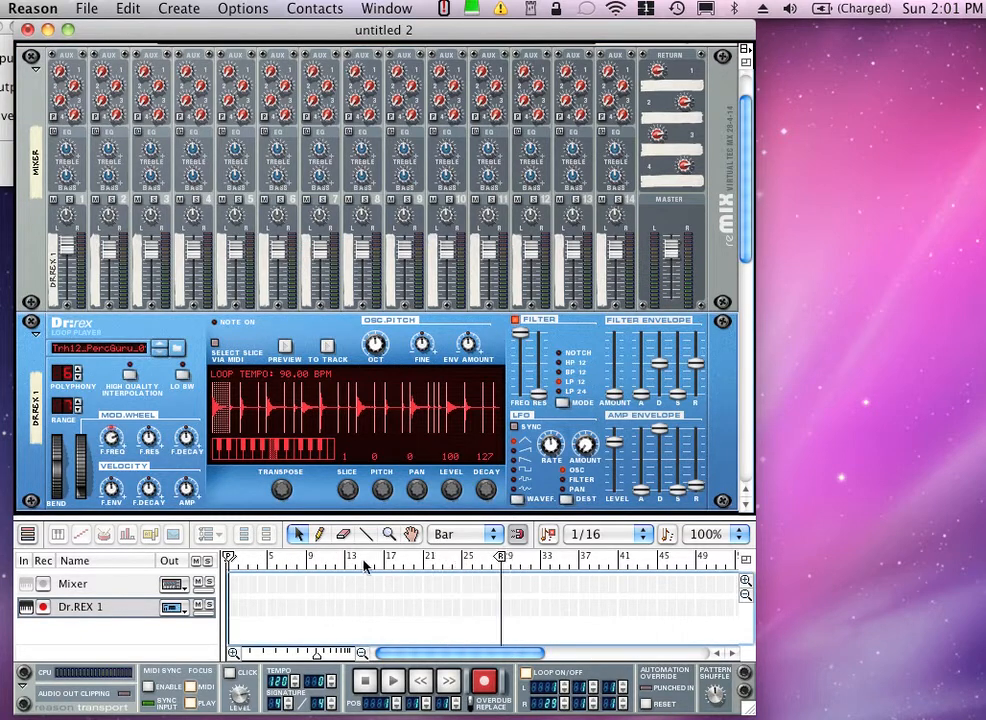
click(392, 681)
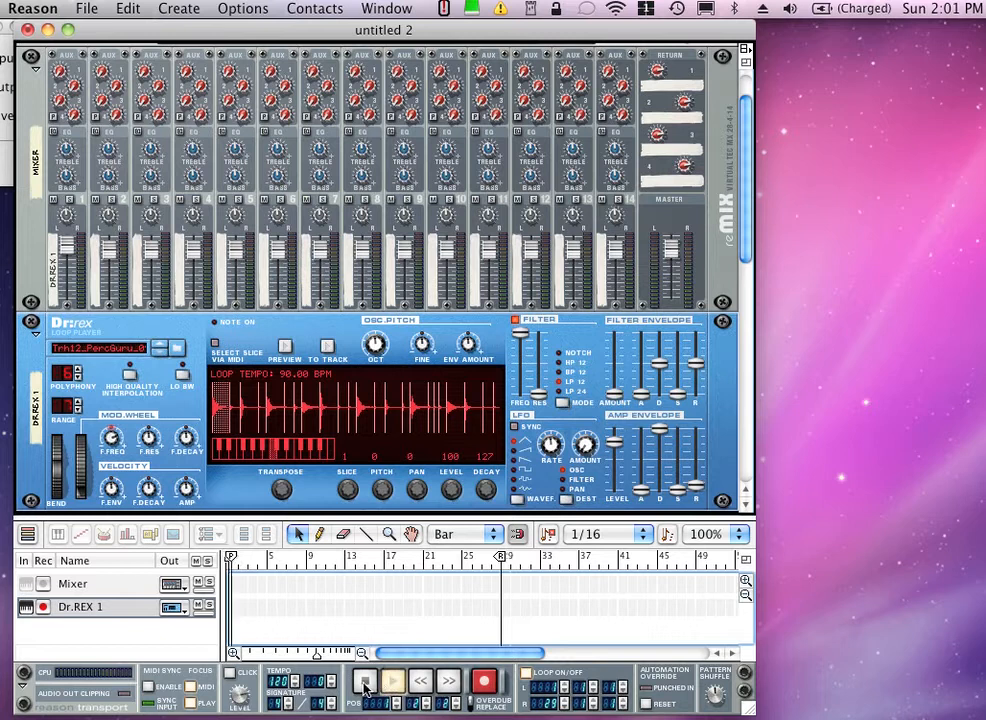
click(365, 681)
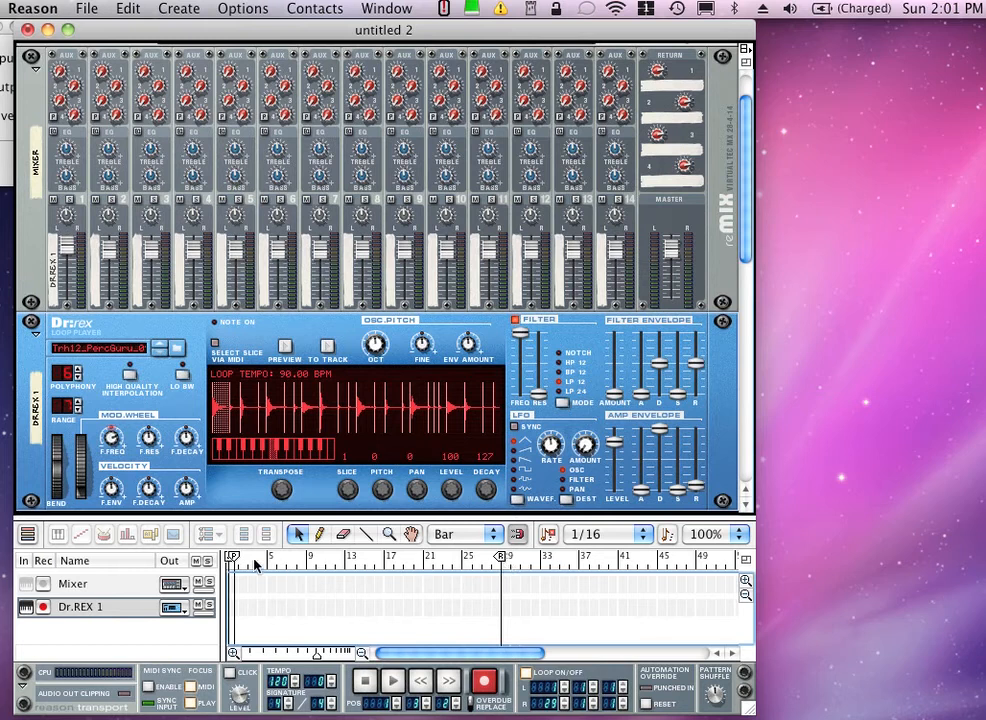
click(328, 349)
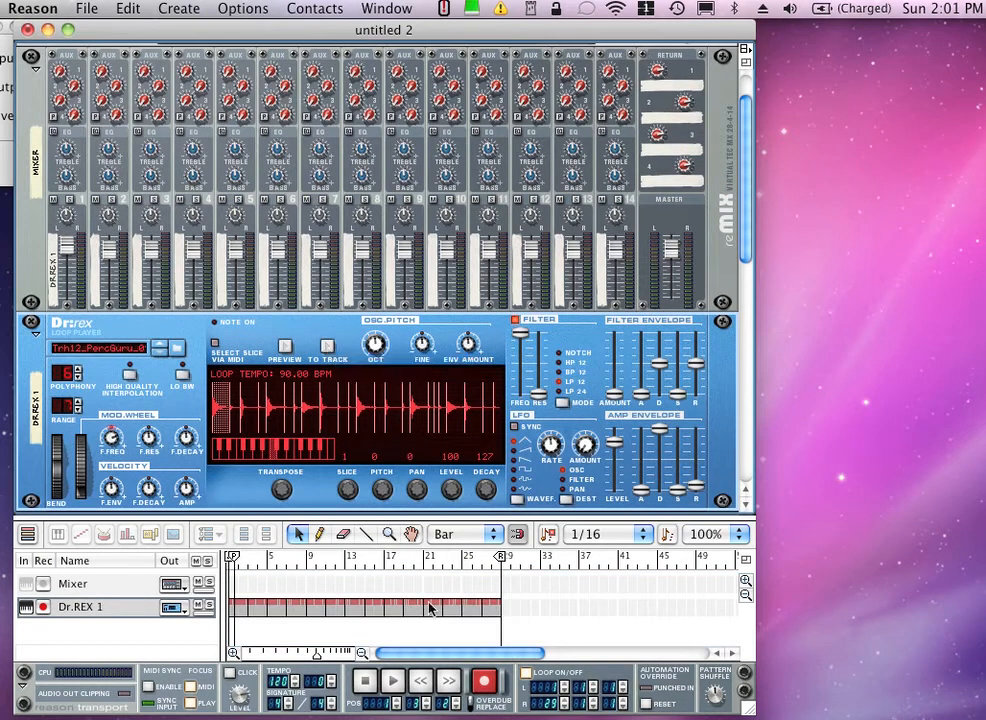
- Play the Dr.REX track and lower the mixer's master level to roughly a third of the fader's travel
click(392, 681)
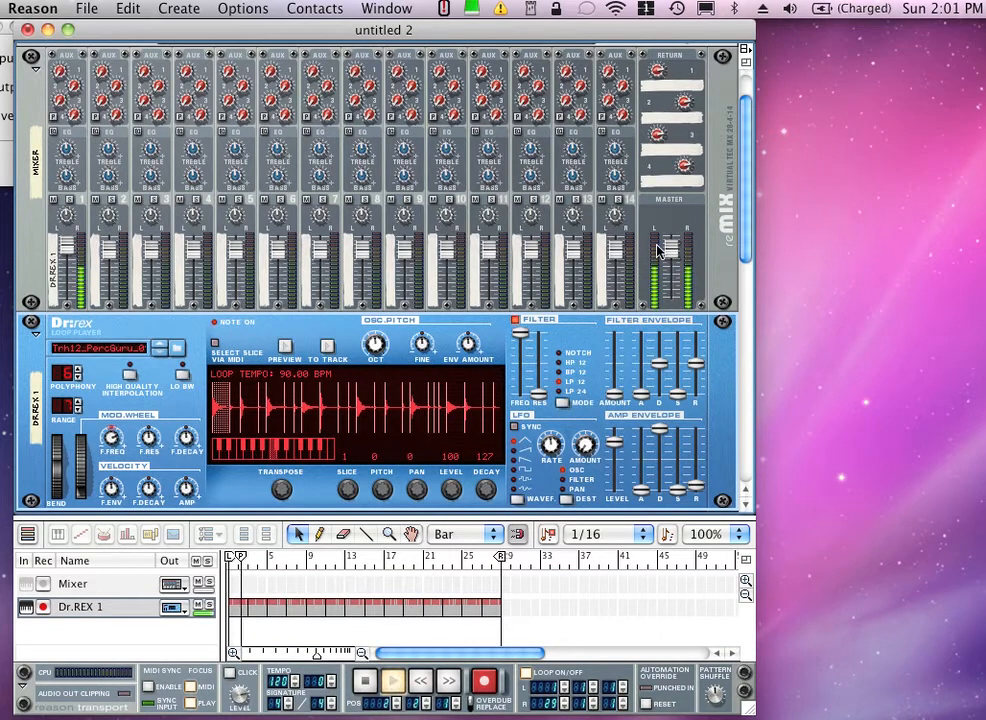
drag(670, 253, 670, 287)
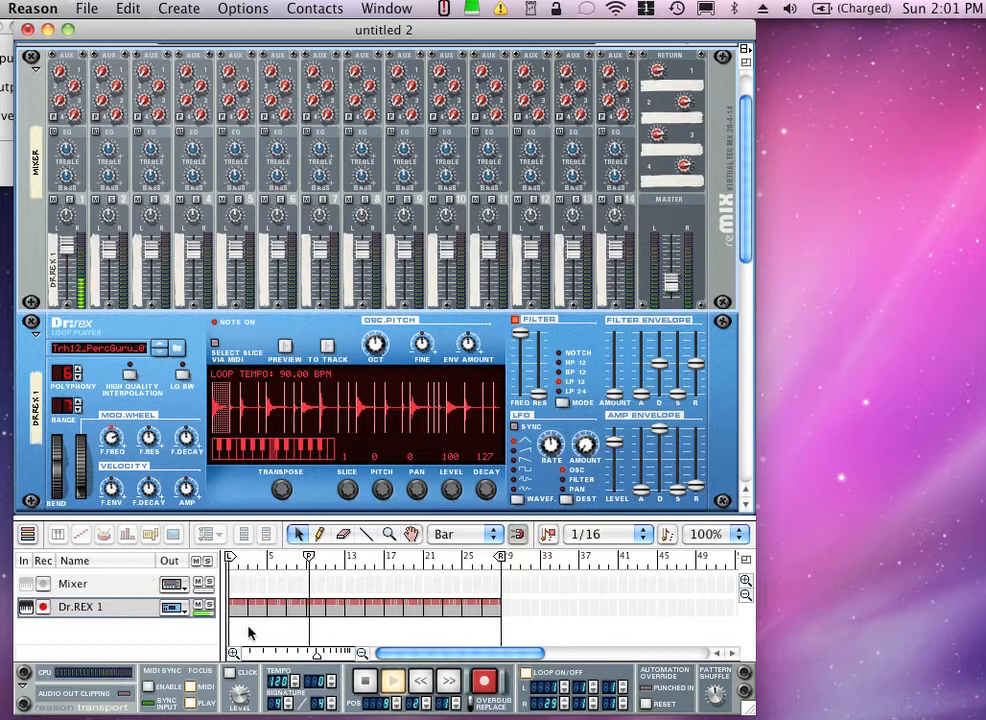
- Try a faster song tempo during playback, return it to 120 BPM, and stop playback
click(297, 672)
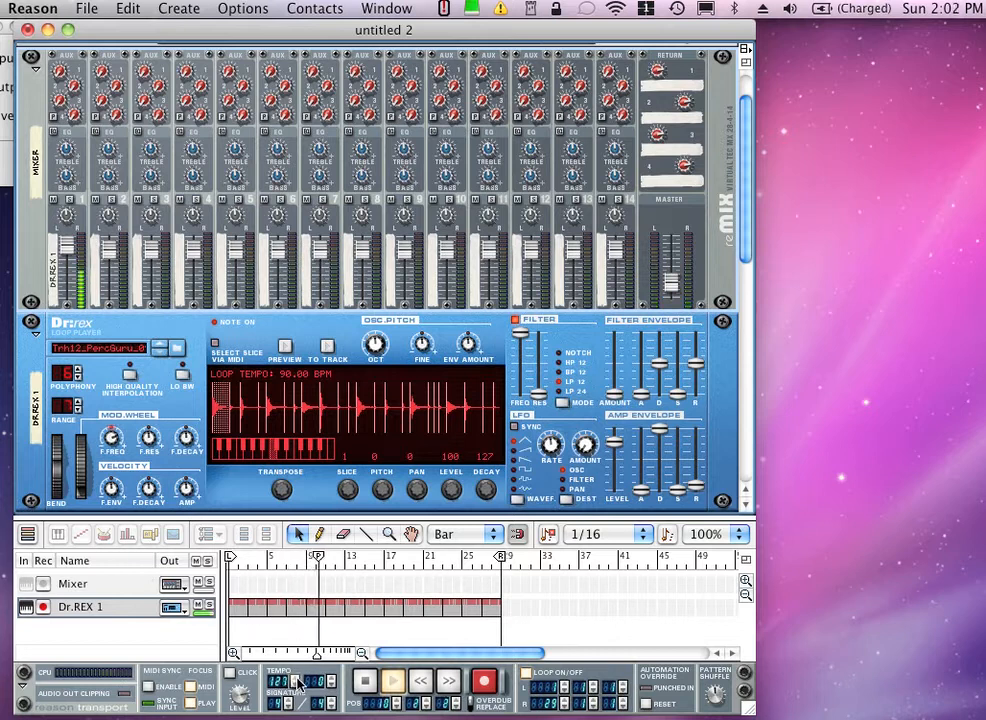
drag(297, 685, 301, 693)
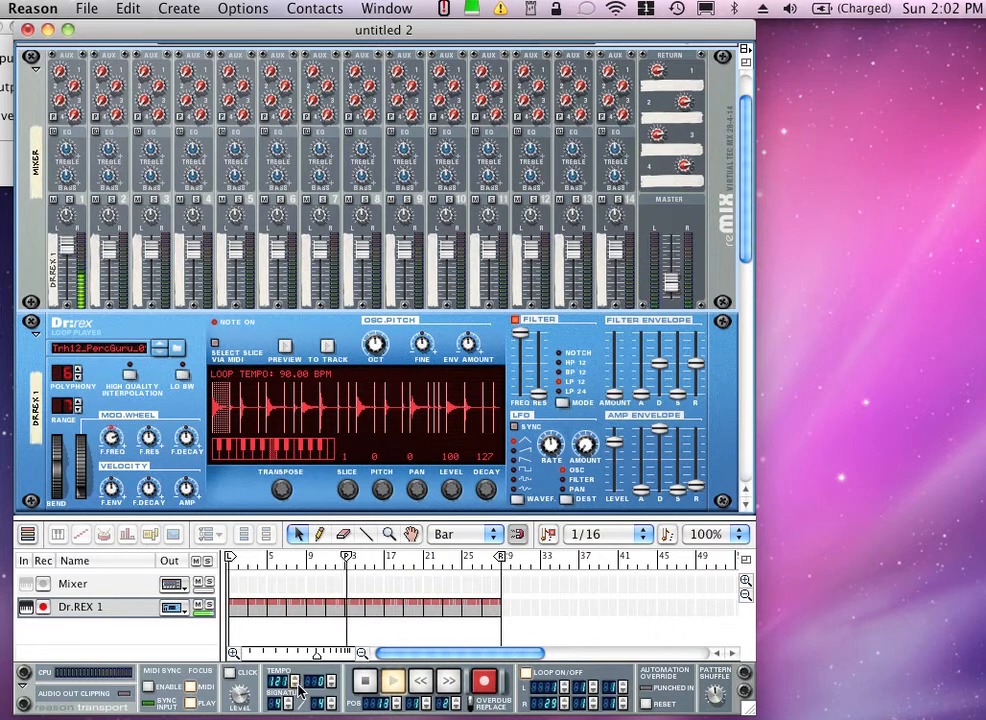
click(365, 684)
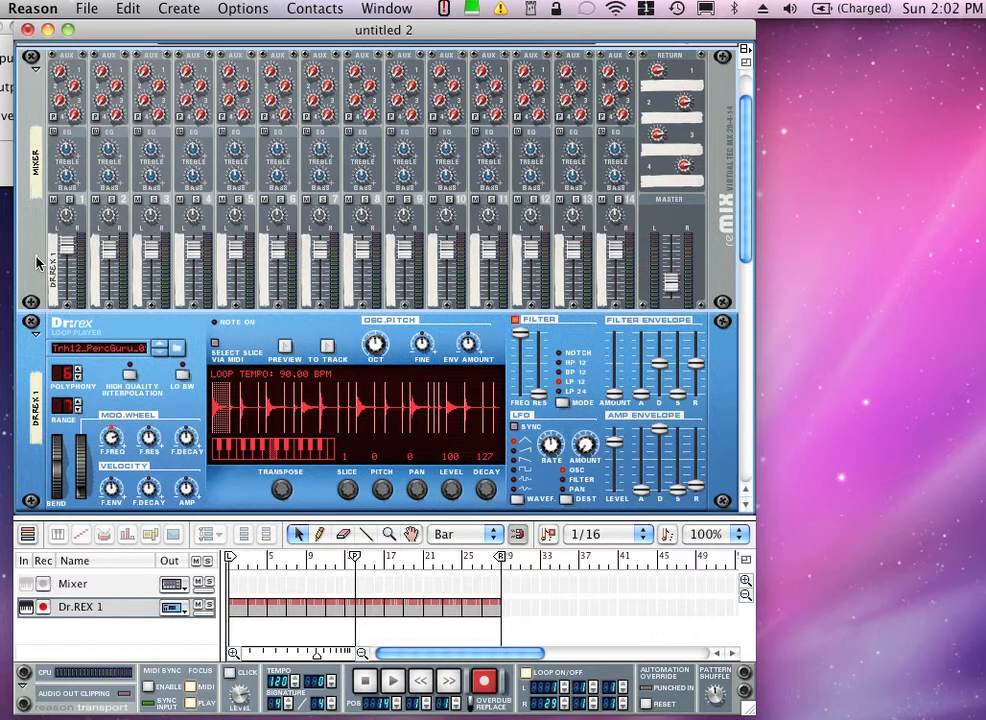
- Add a second Dr.REX Loop Player, load Trh02_Alkaholic_080_eLAB.rx2 from Abstract HipHop, and send the loop to its sequencer track
click(186, 14)
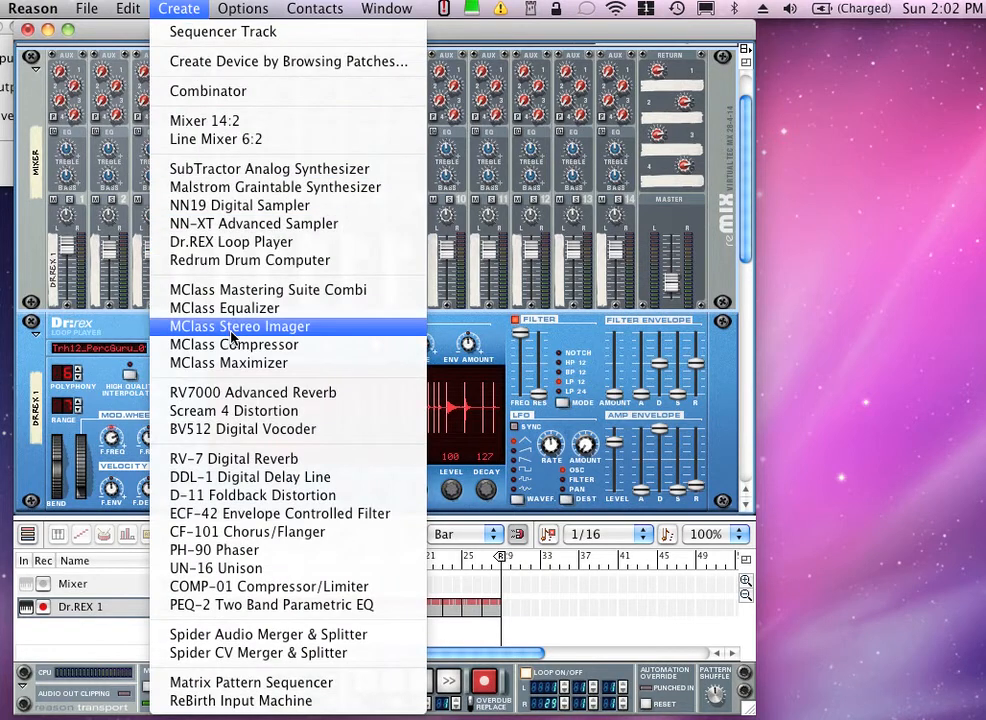
click(230, 241)
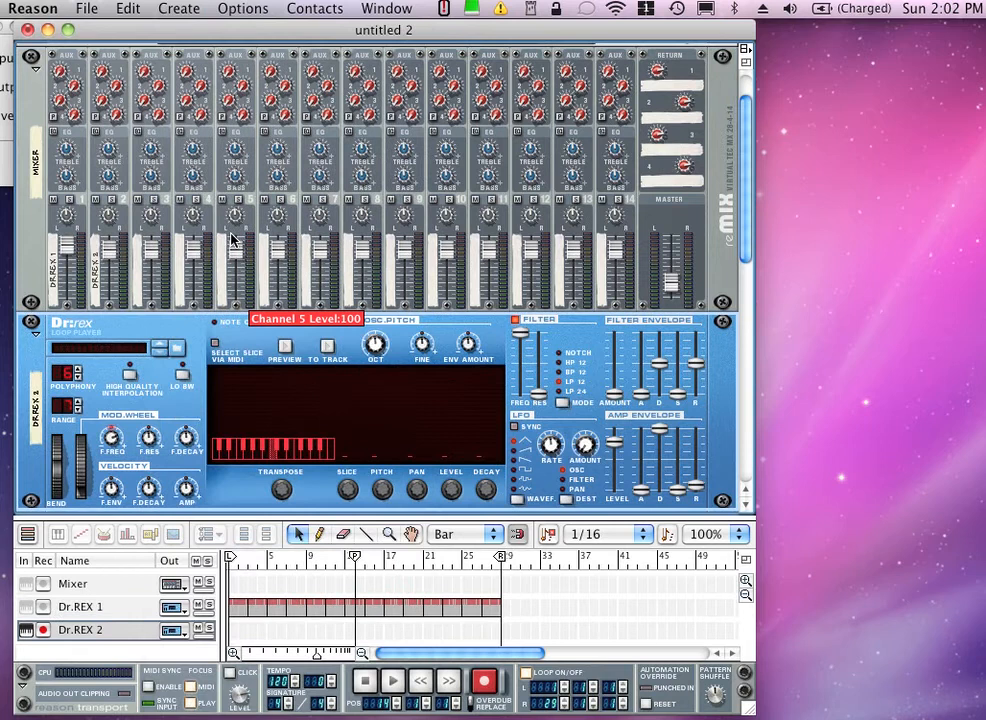
drag(744, 203, 734, 271)
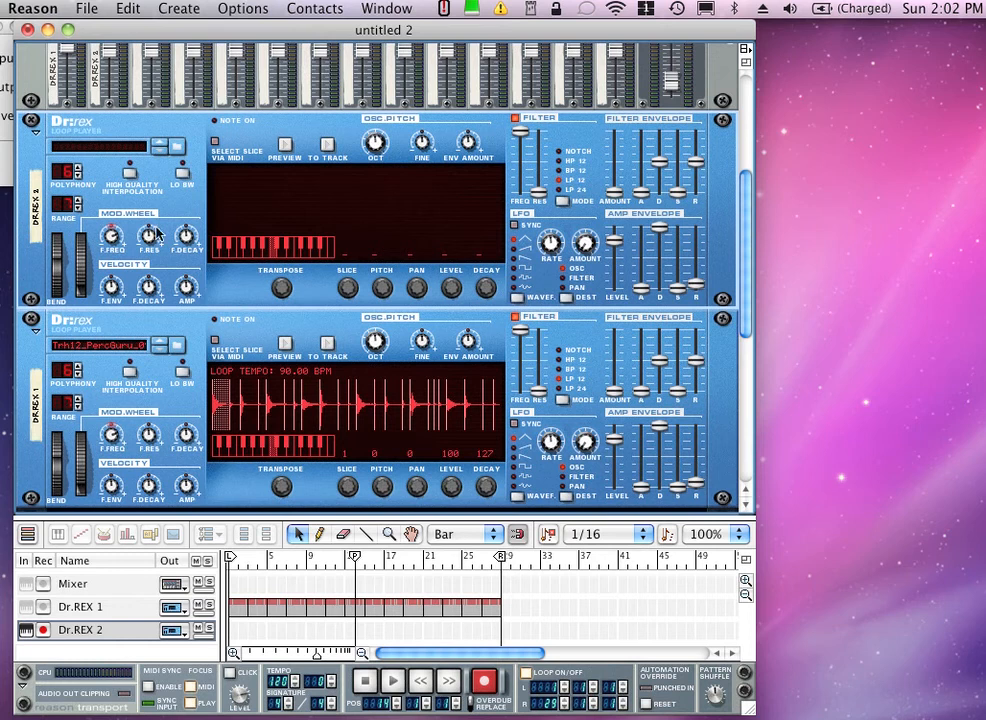
click(177, 146)
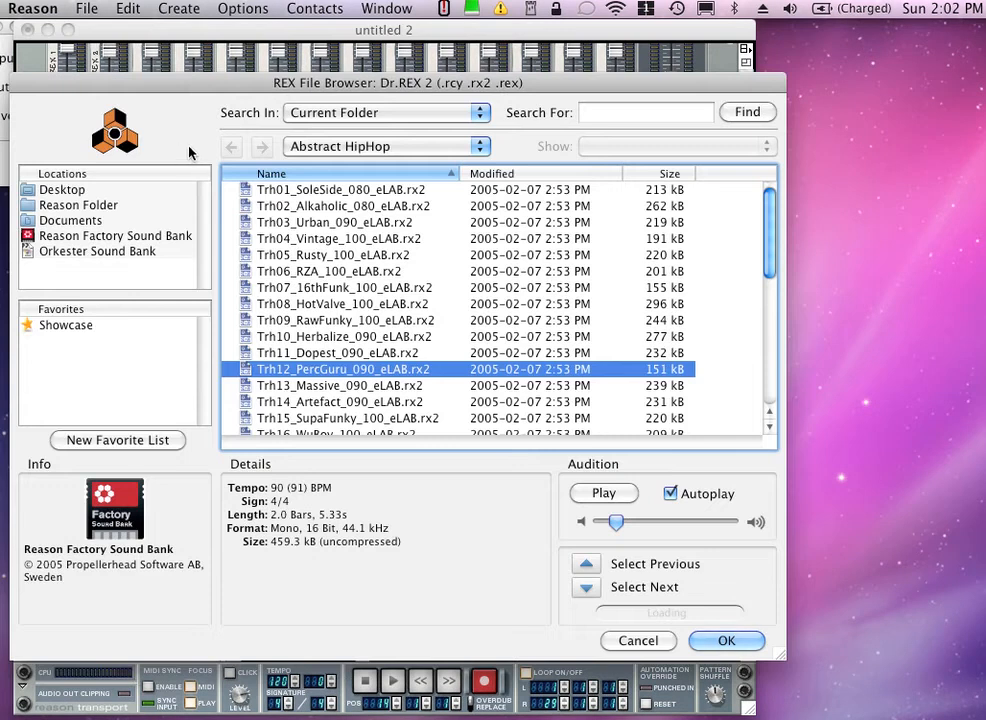
click(312, 192)
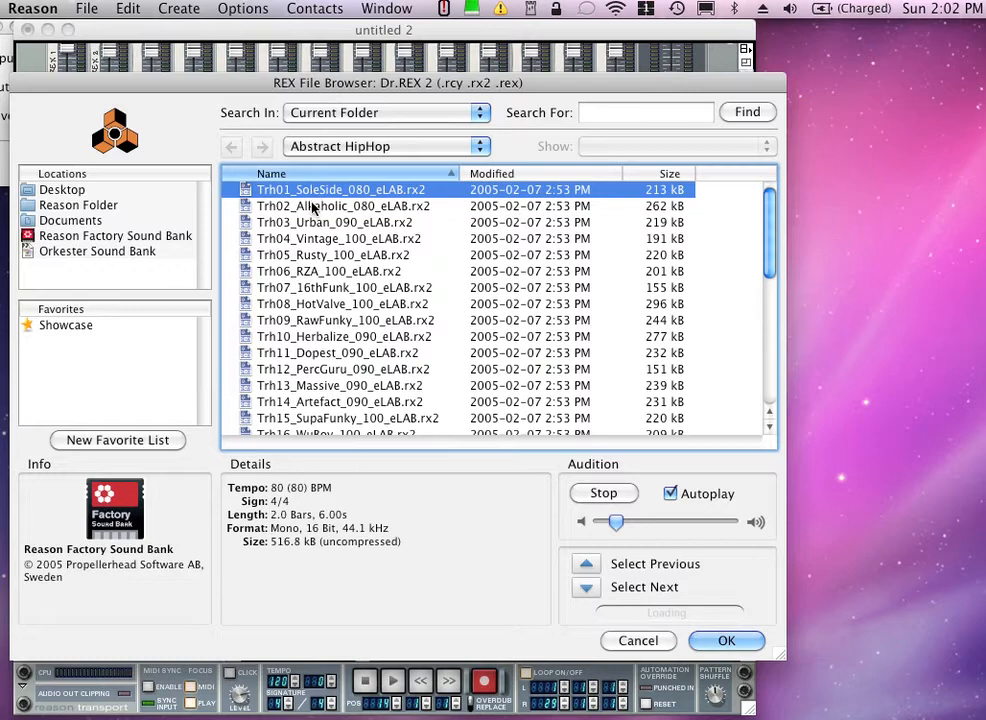
double_click(314, 207)
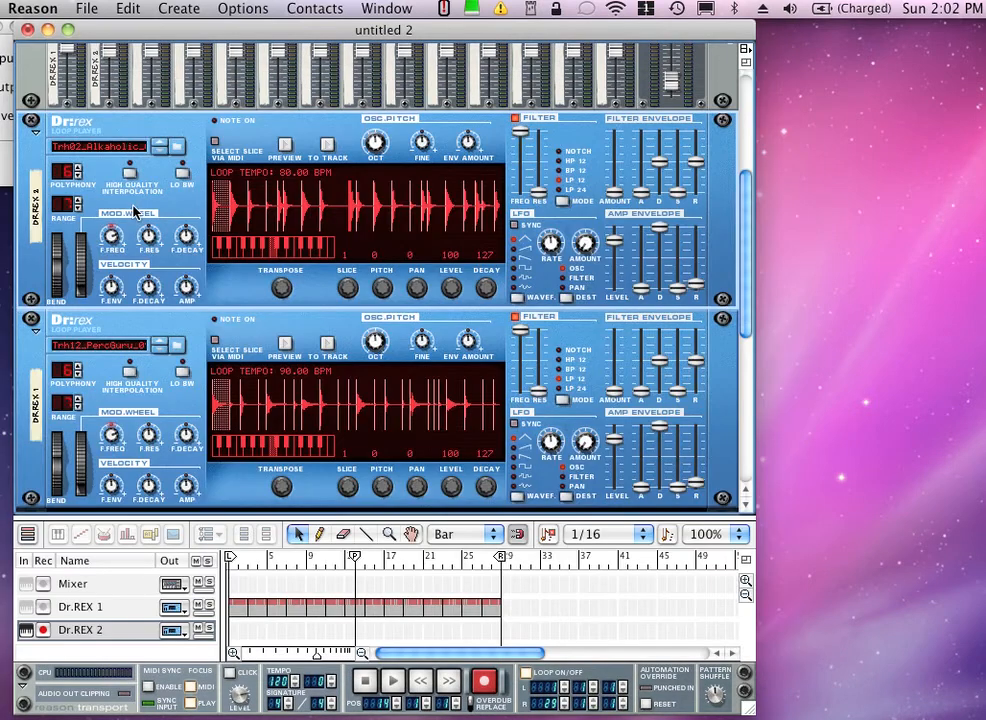
click(329, 148)
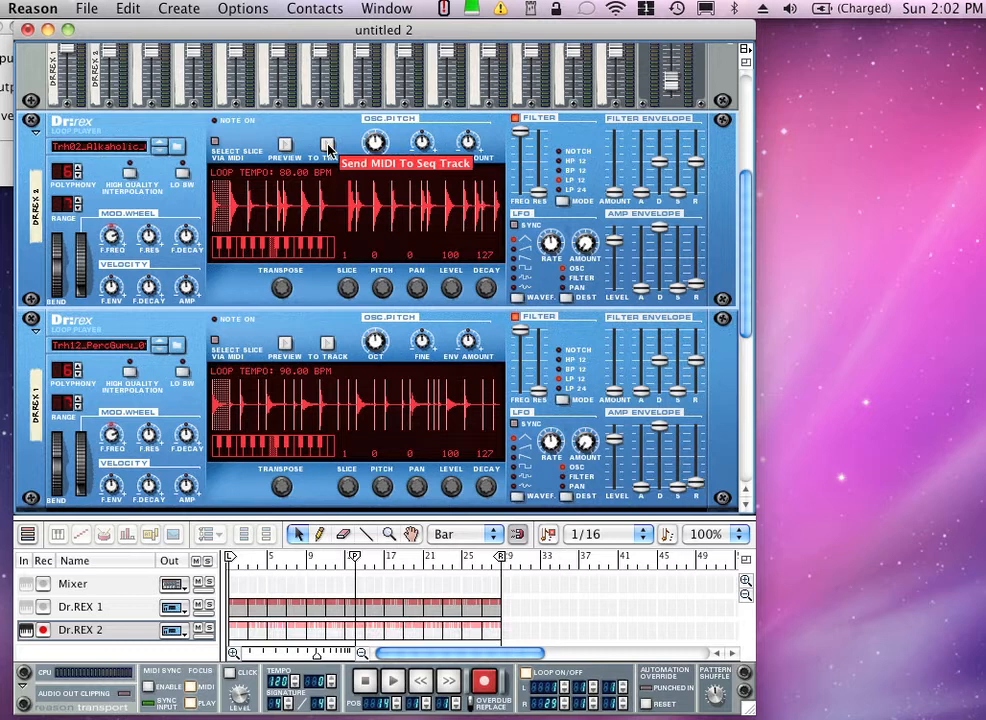
- Play both Dr.REX tracks while balancing their mixer levels, lowering channel 1 slightly and setting channel 2 to 101, and stop playback
click(394, 684)
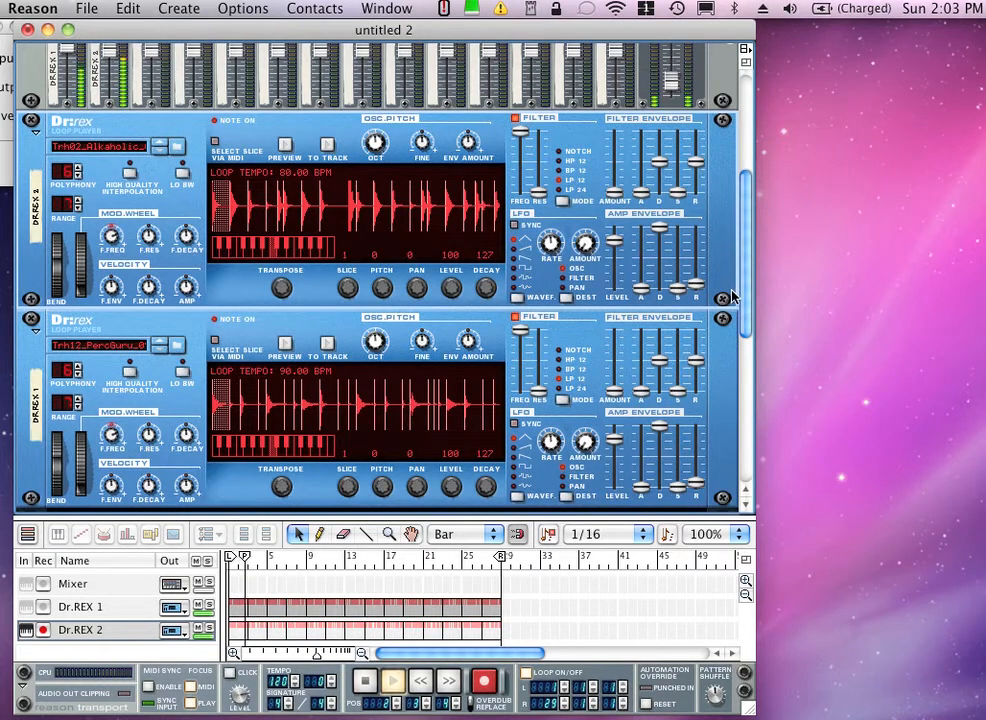
scroll(744, 242, up, 4)
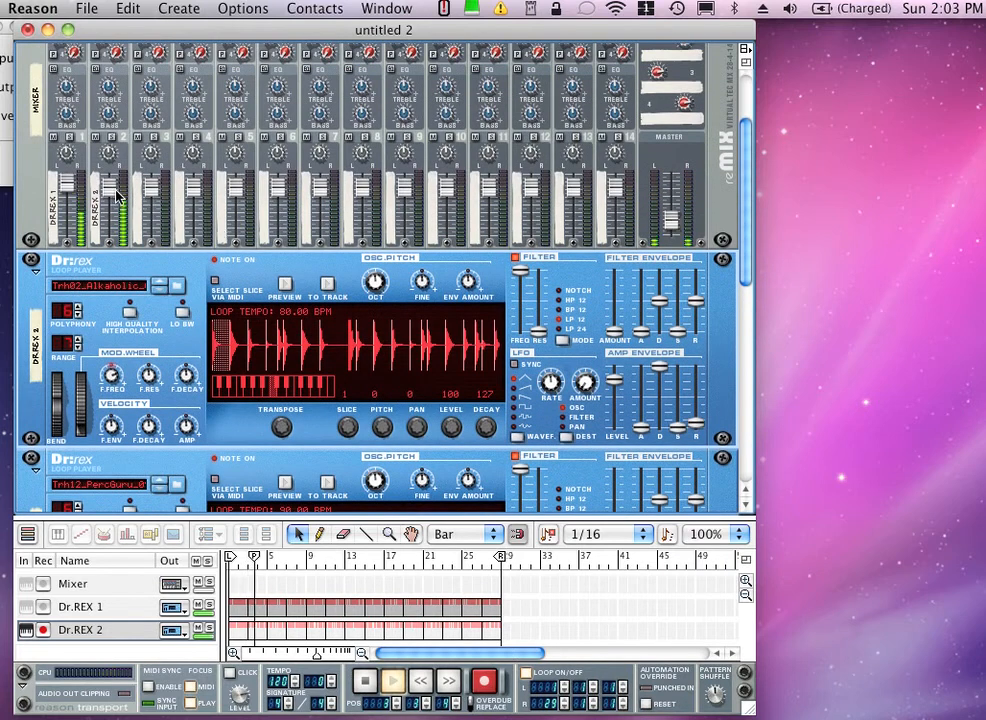
drag(108, 160, 118, 192)
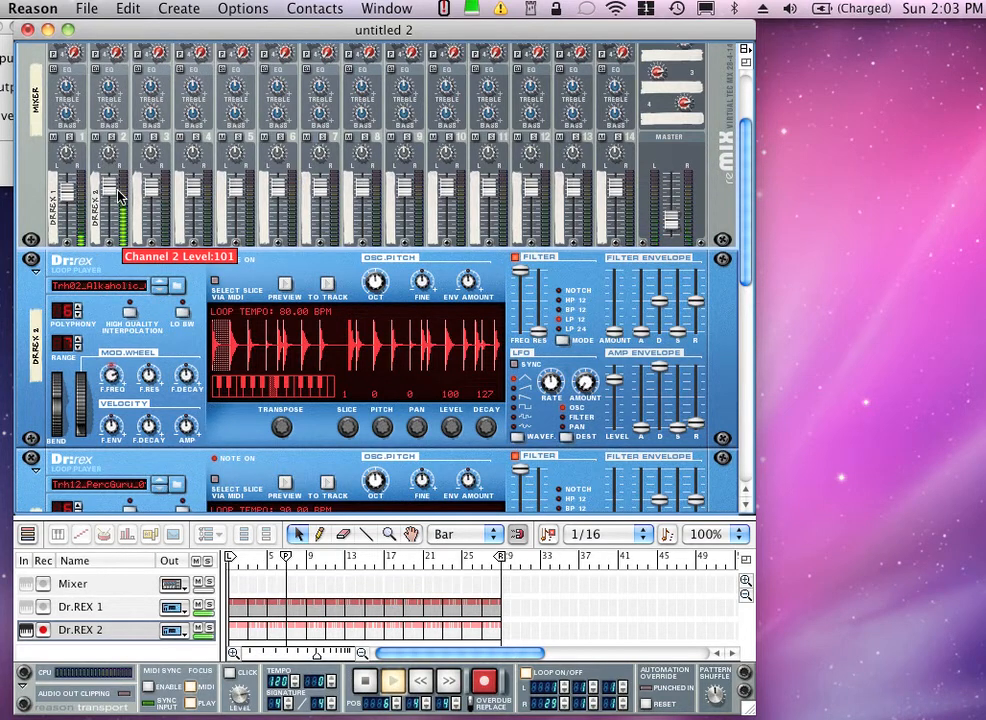
click(363, 681)
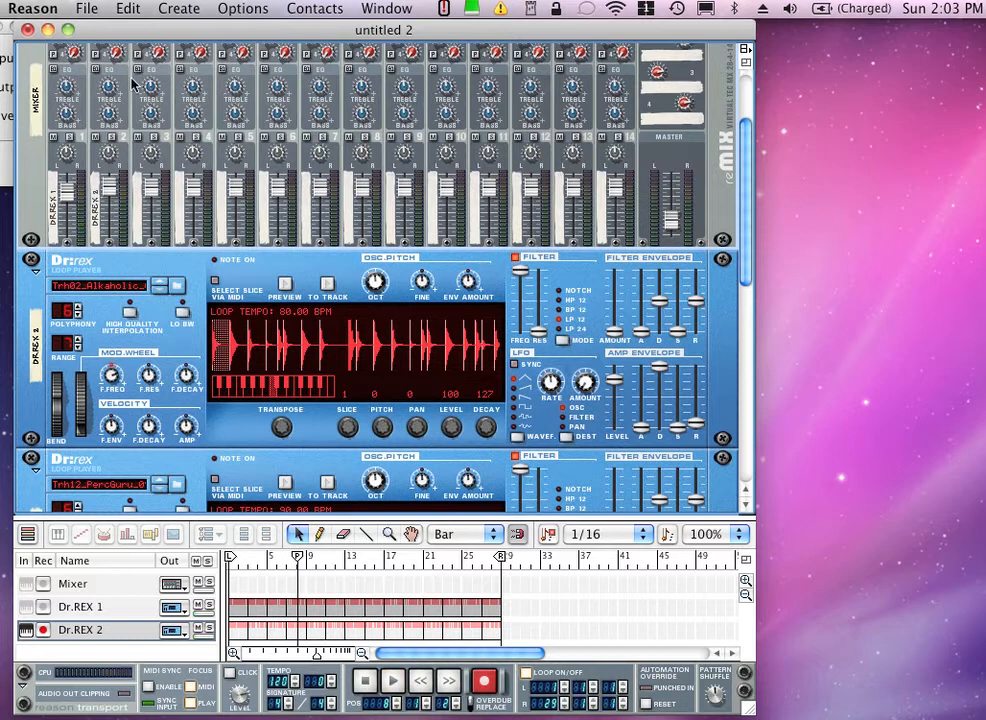
- Add a third Dr.REX Loop Player and open the Reason Factory Sound Bank in its loop browser
click(152, 8)
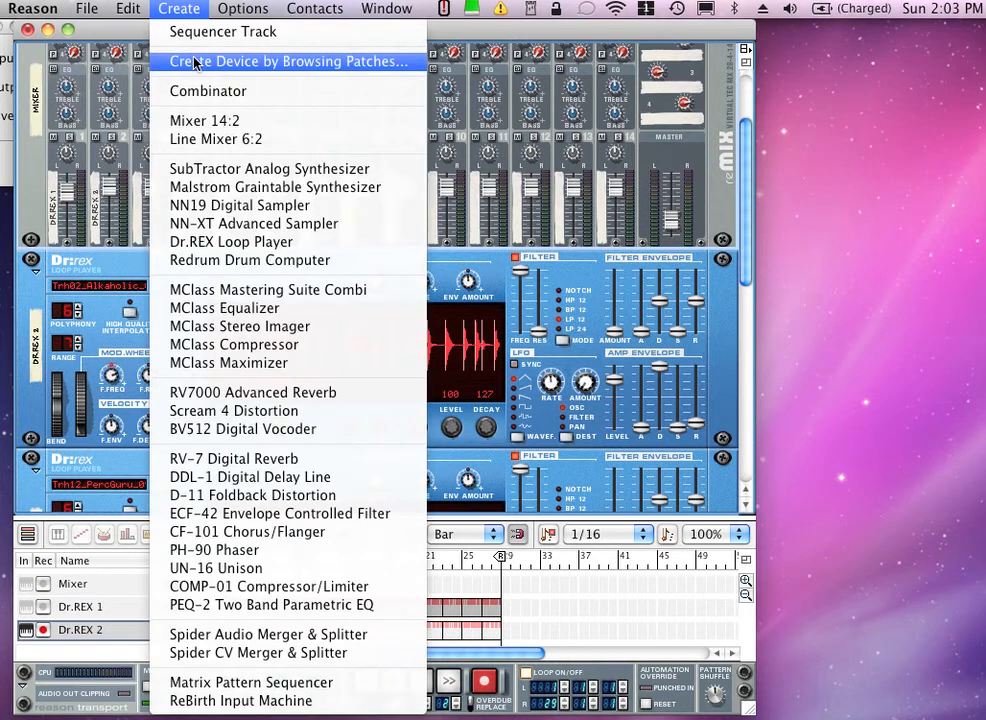
click(228, 242)
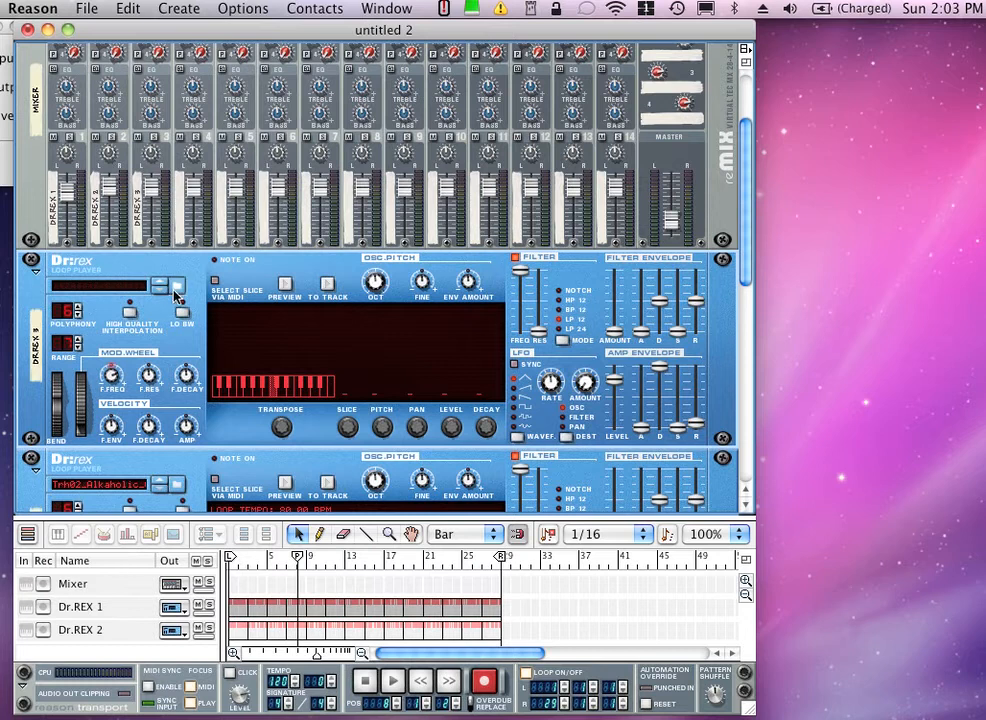
click(177, 290)
click(470, 148)
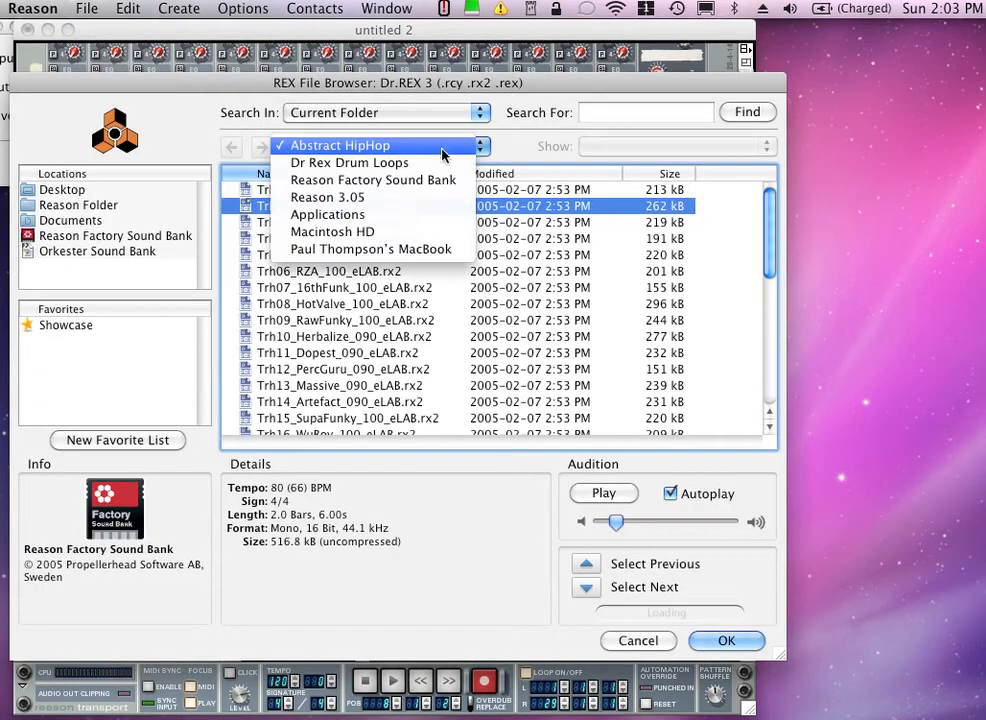
click(390, 180)
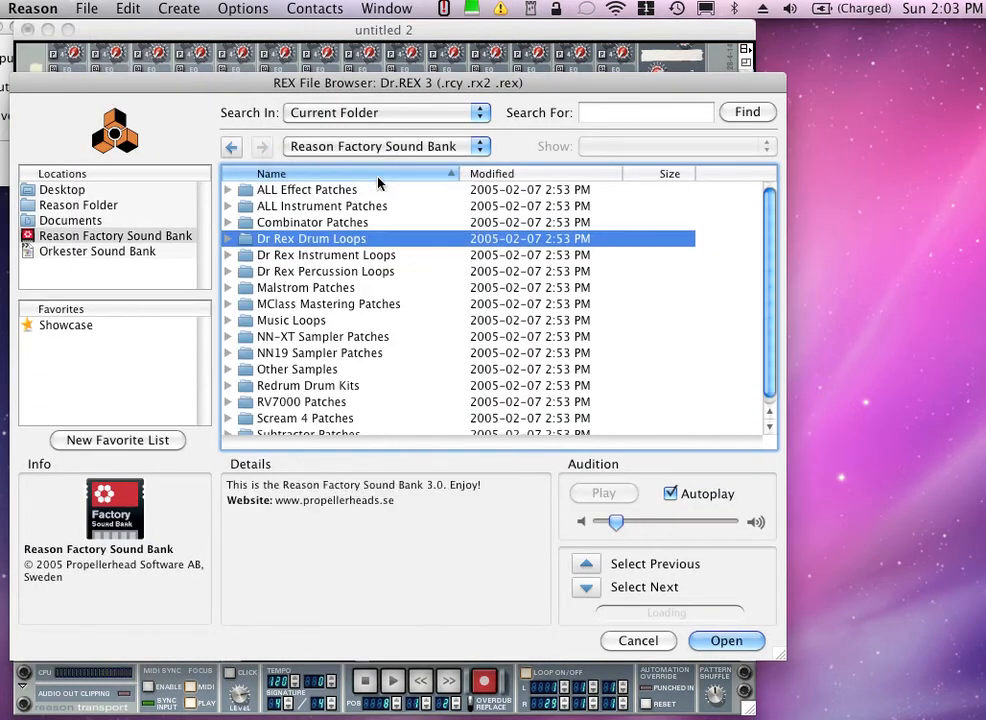
double_click(280, 271)
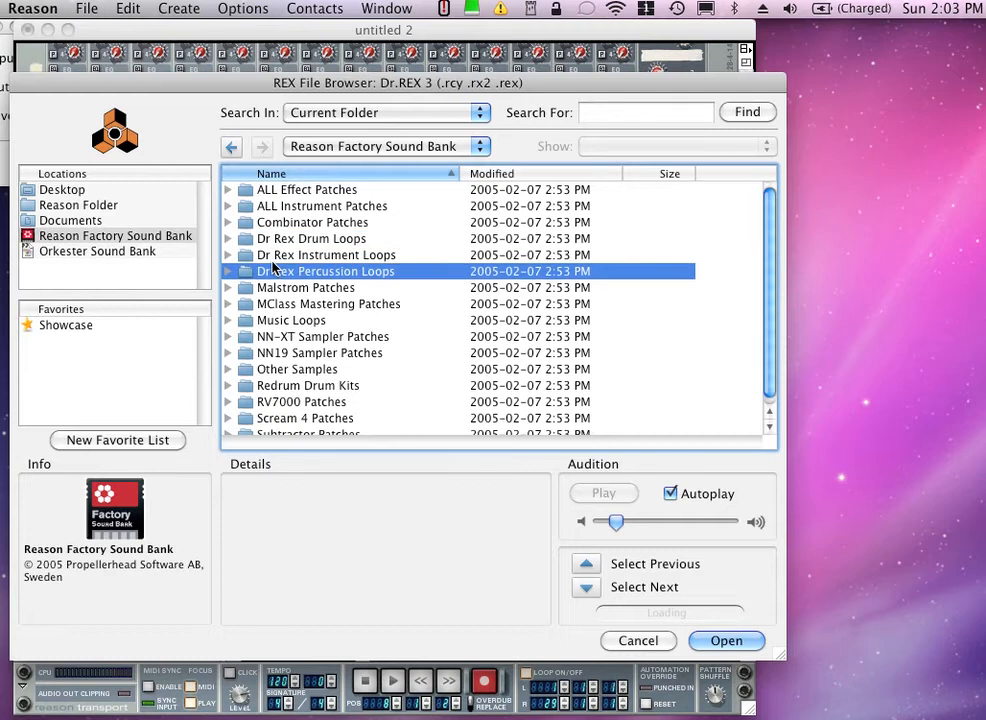
click(482, 146)
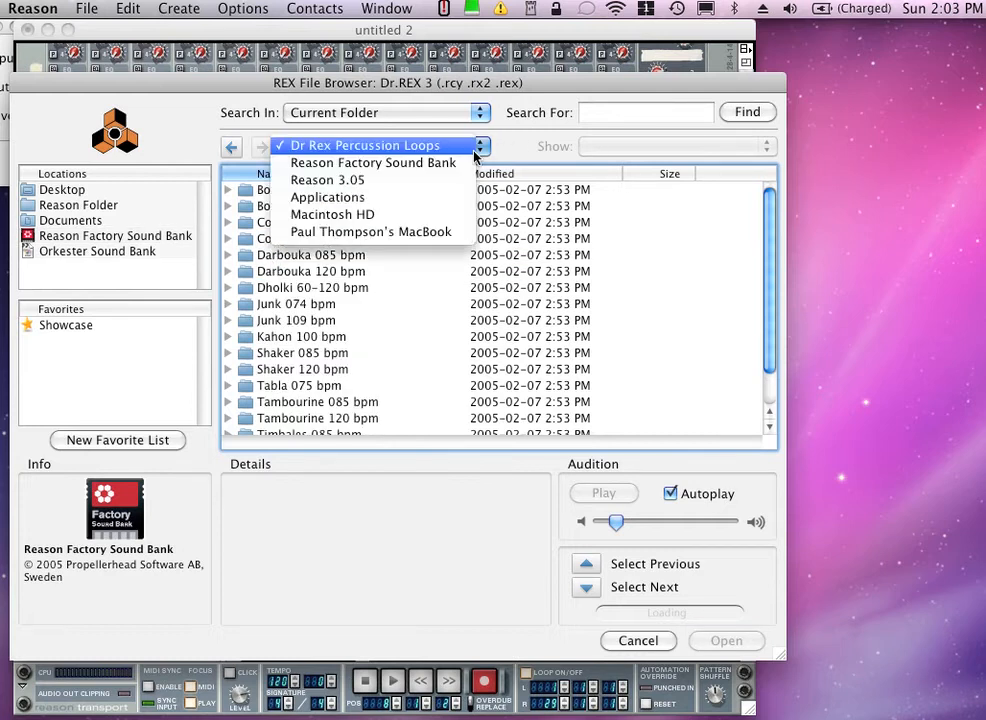
click(342, 164)
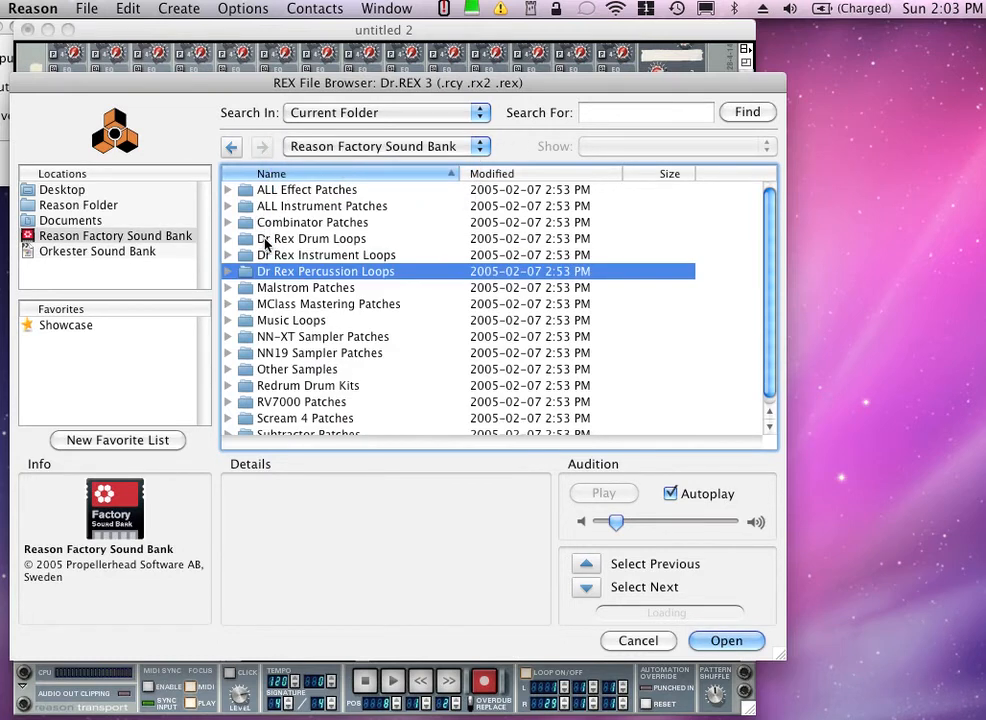
- Audition and load AcGt_Oley_Gm7_125.rx2 from the Ac Guitar Strum 125 bpm folder under Guitar Loops in Dr Rex Instrument Loops
double_click(270, 255)
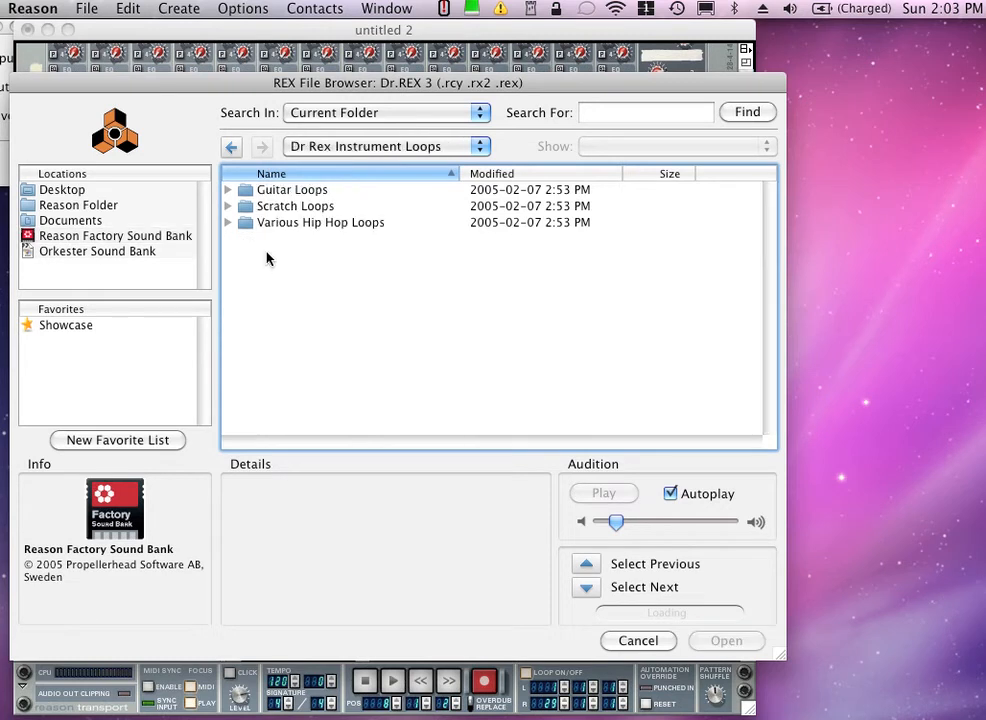
double_click(268, 190)
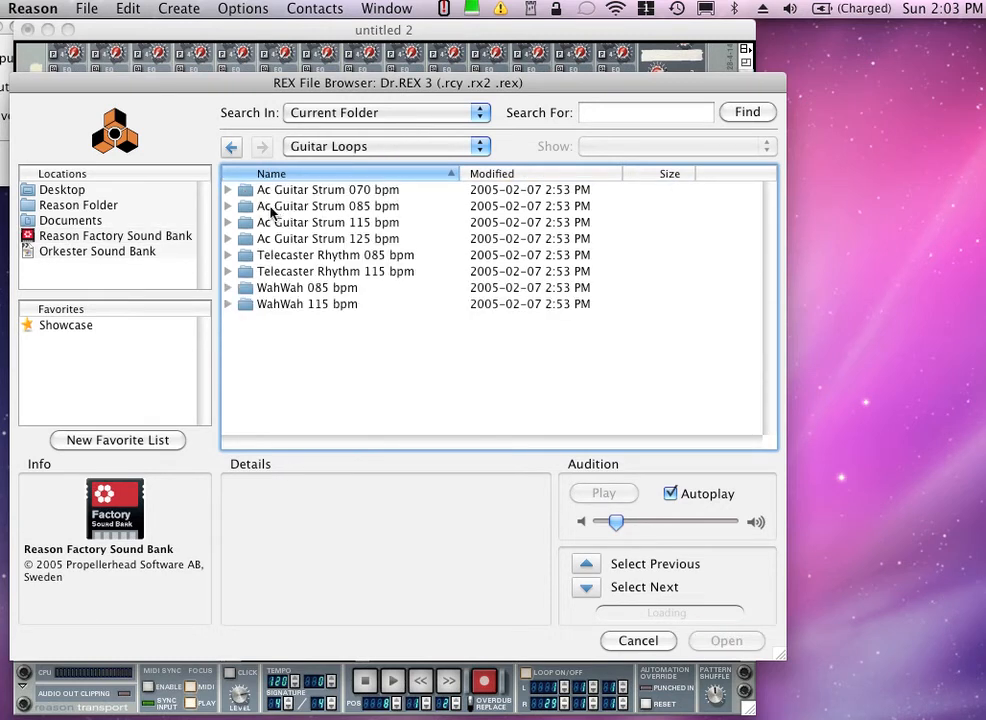
double_click(268, 238)
click(267, 226)
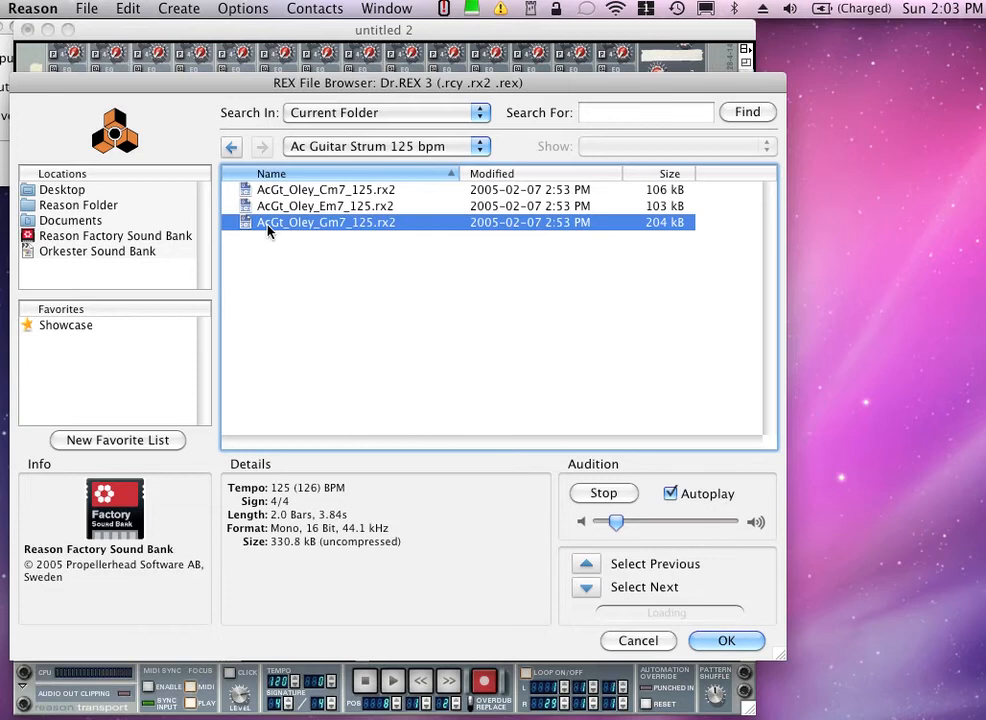
double_click(254, 226)
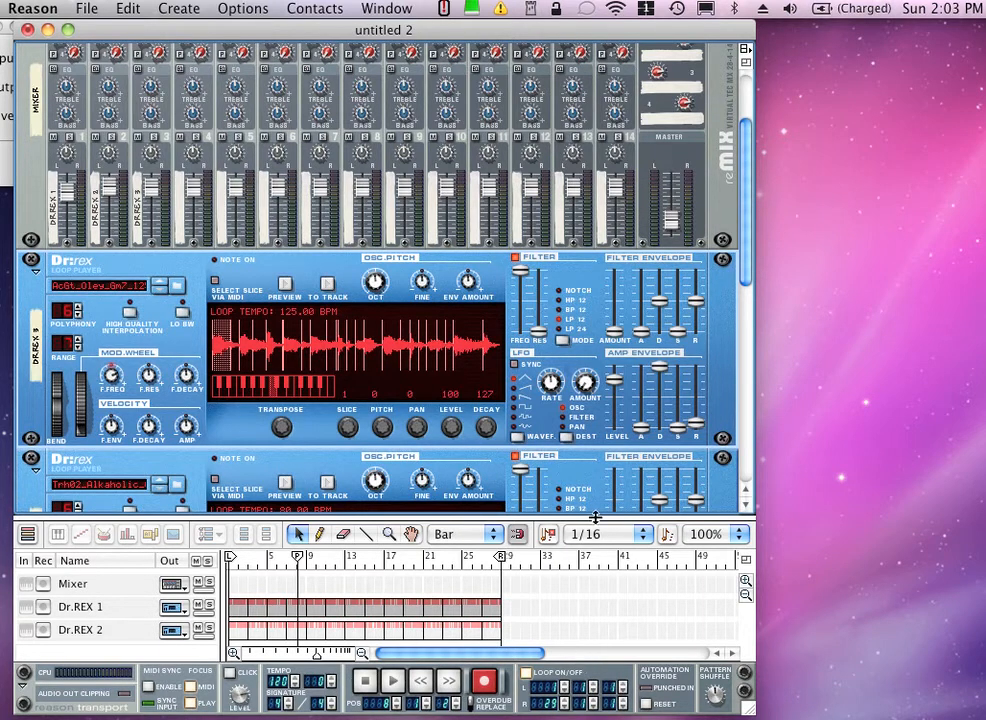
- Enlarge the sequencer area, send the guitar loop to the Dr.REX 3 track, and briefly play all three tracks from the start
drag(592, 516, 592, 441)
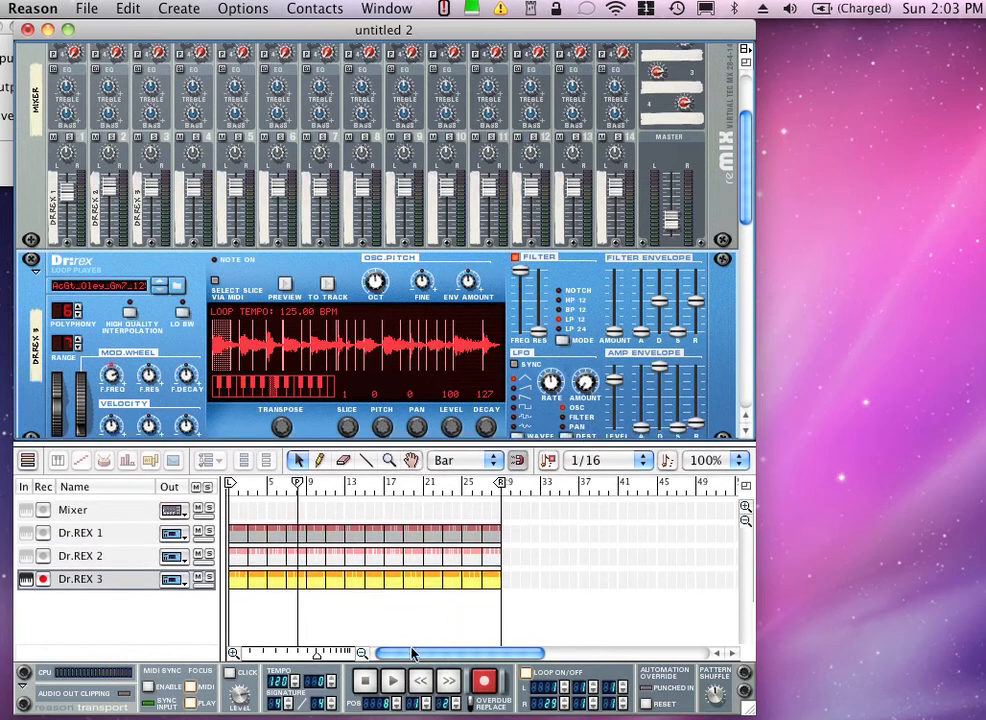
click(365, 680)
click(392, 680)
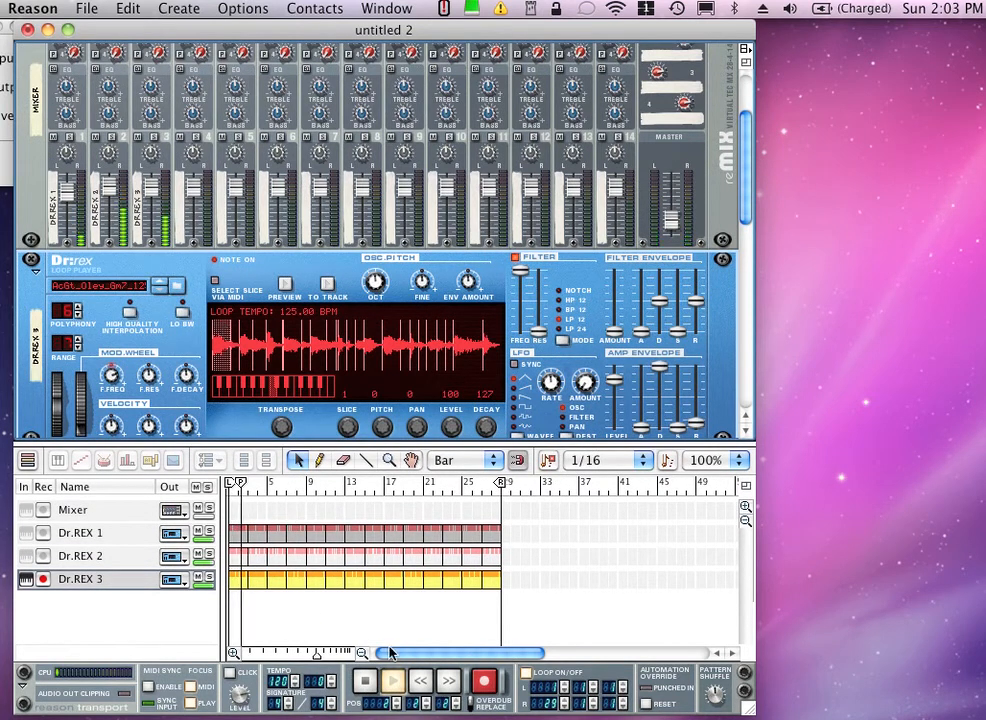
key(space)
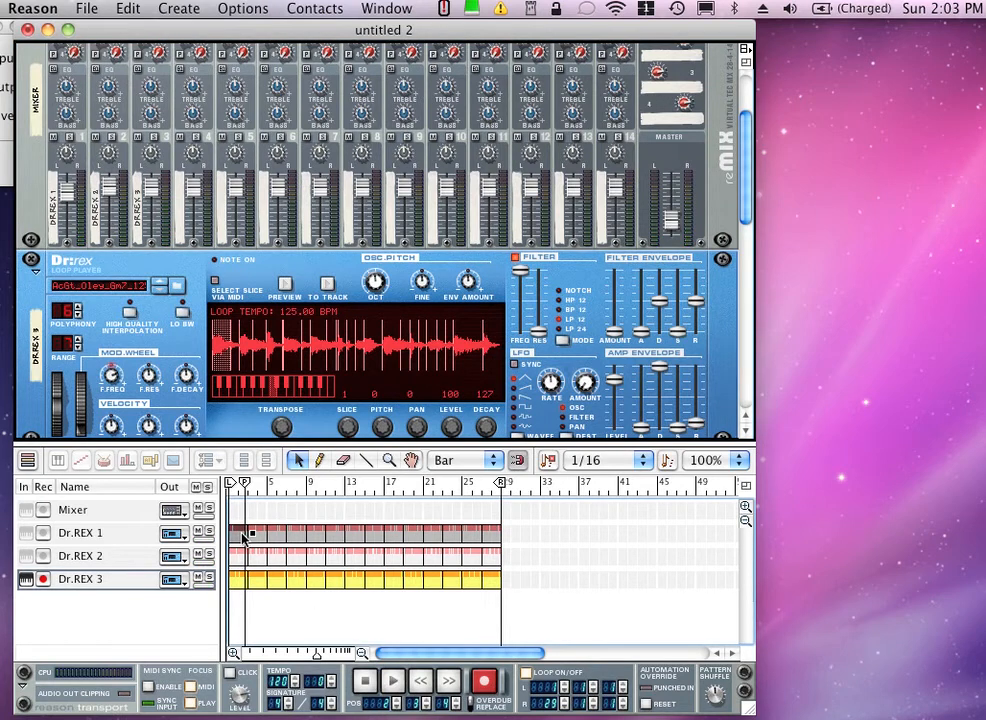
- Delete the Dr.REX 1 clips at bars 1–2 and 7–8 and the Dr.REX 3 clips at bars 1–4 and 9–10
drag(243, 537, 249, 537)
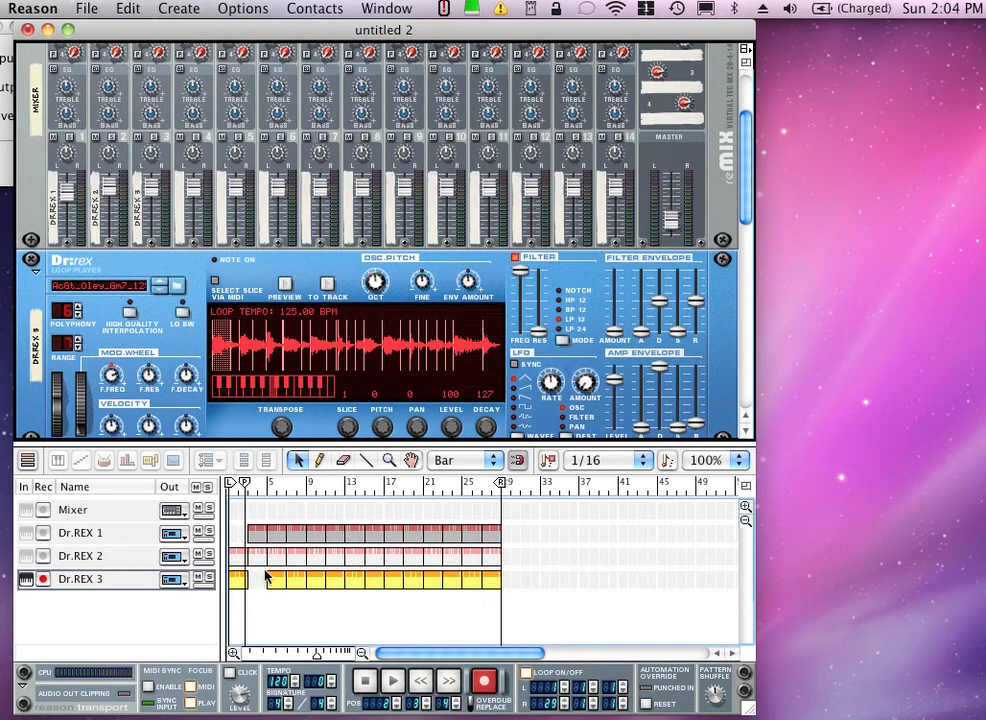
click(245, 580)
key(Delete)
click(300, 533)
key(Delete)
click(323, 575)
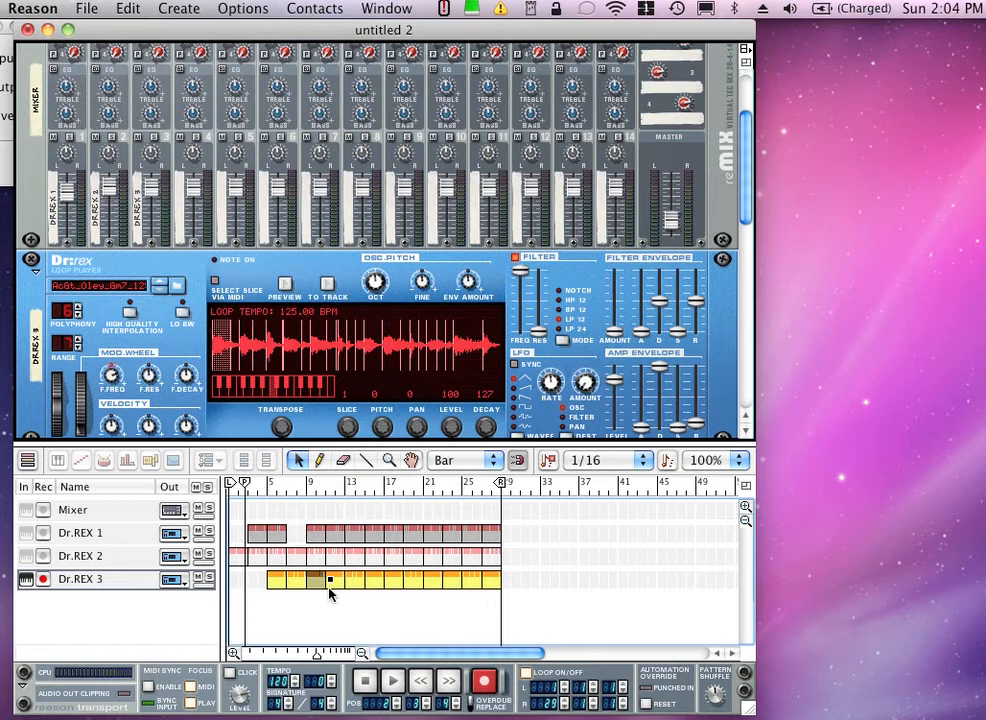
key(Delete)
- Play the thinned-out arrangement of the three Dr.REX tracks from the start and stop playback around bar 7
click(368, 682)
click(396, 684)
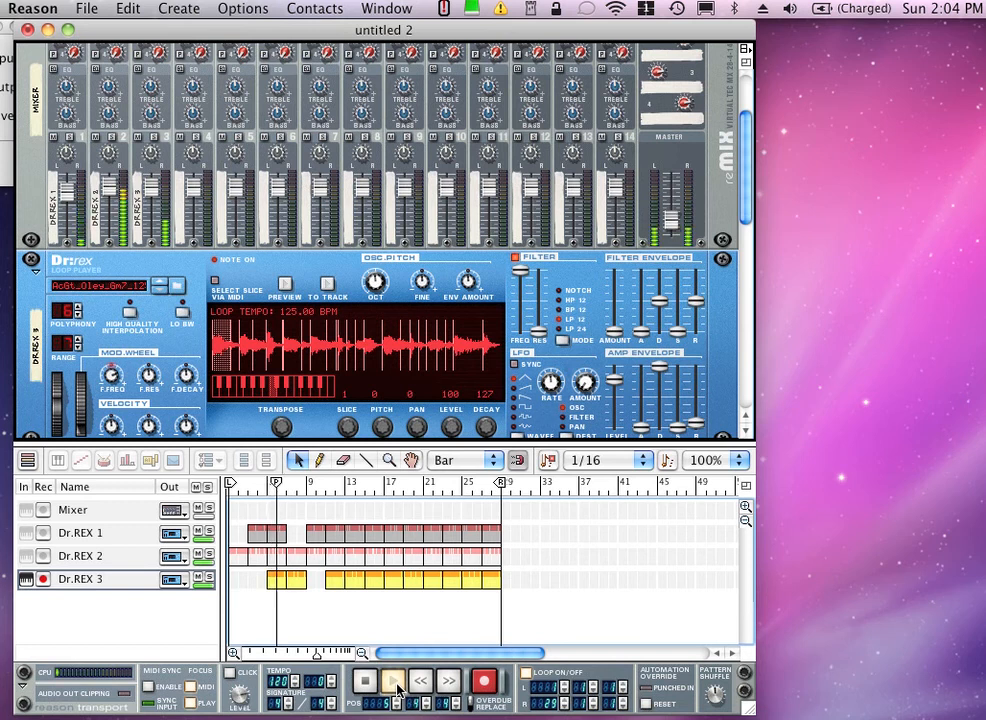
click(368, 684)
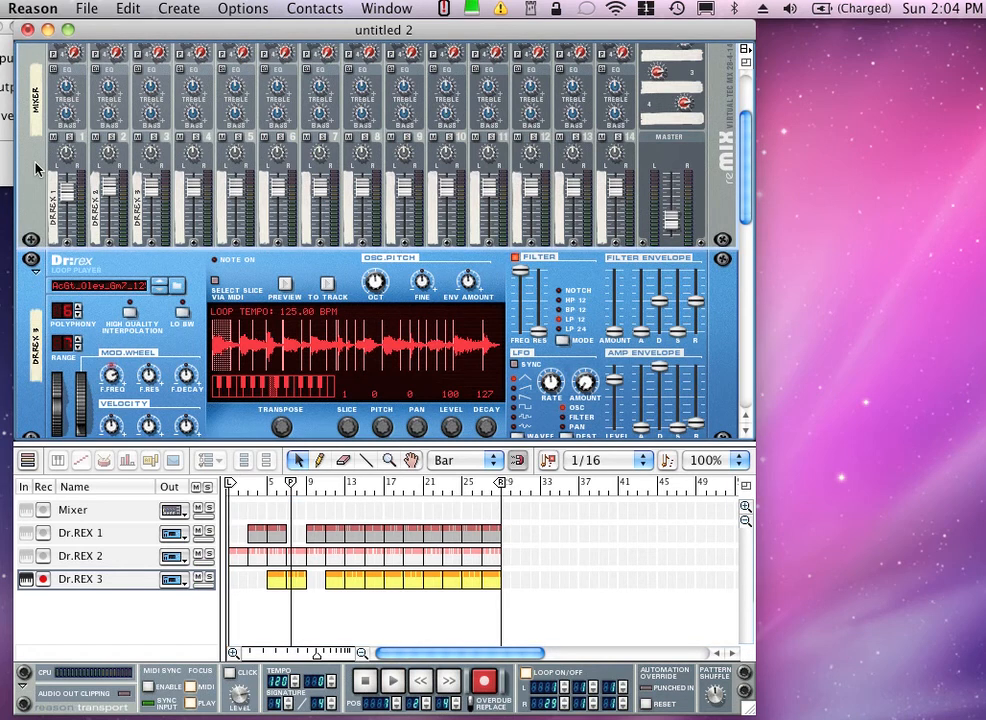
click(179, 9)
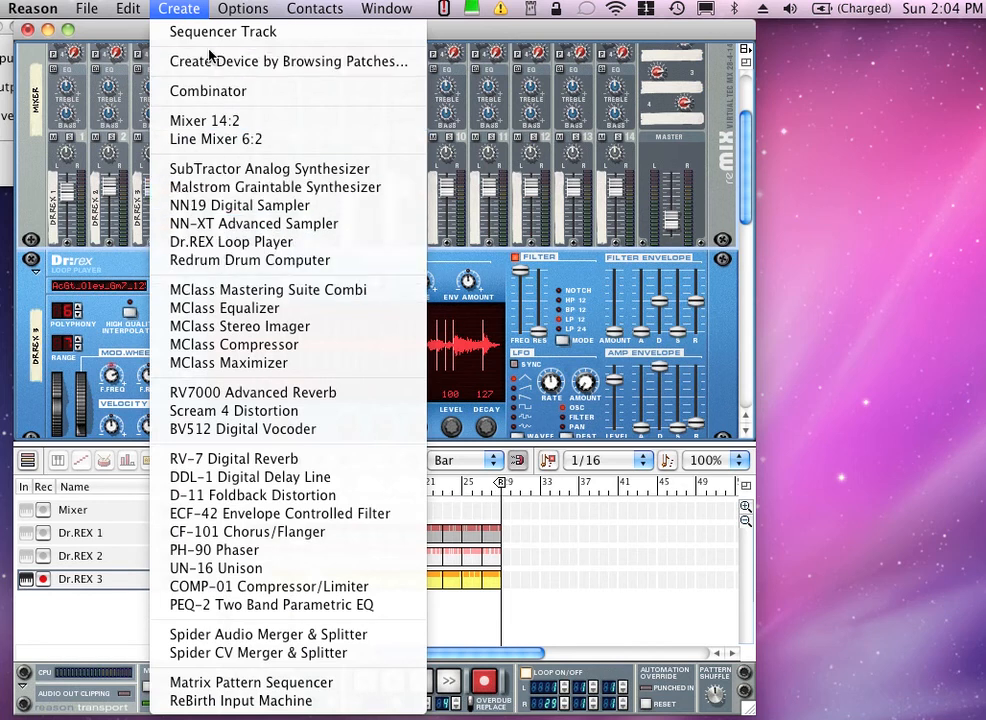
click(40, 190)
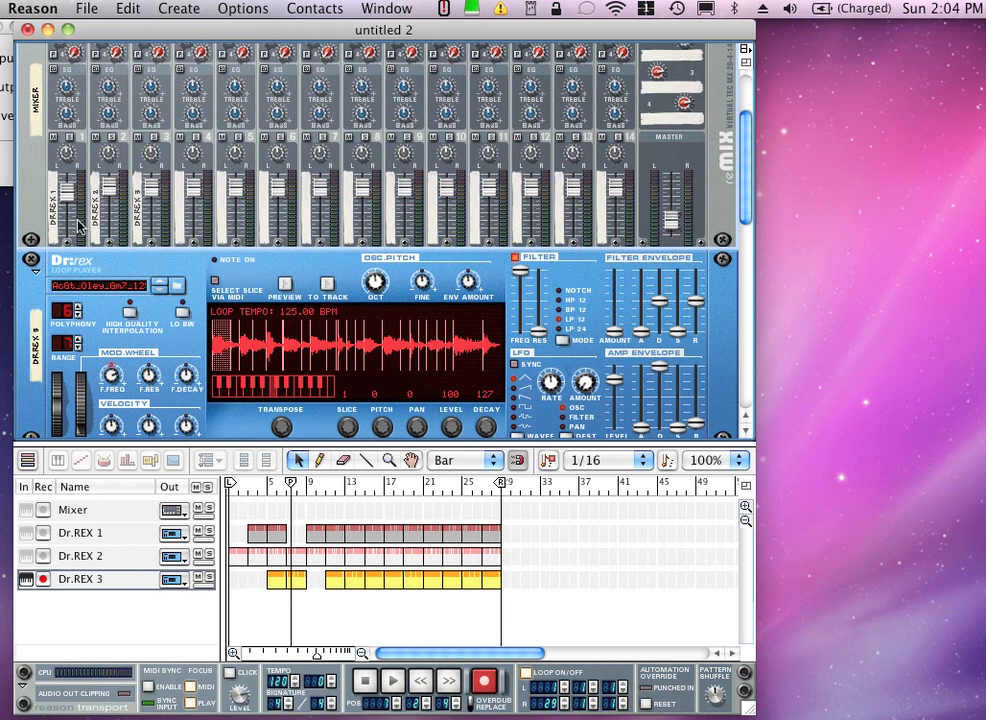